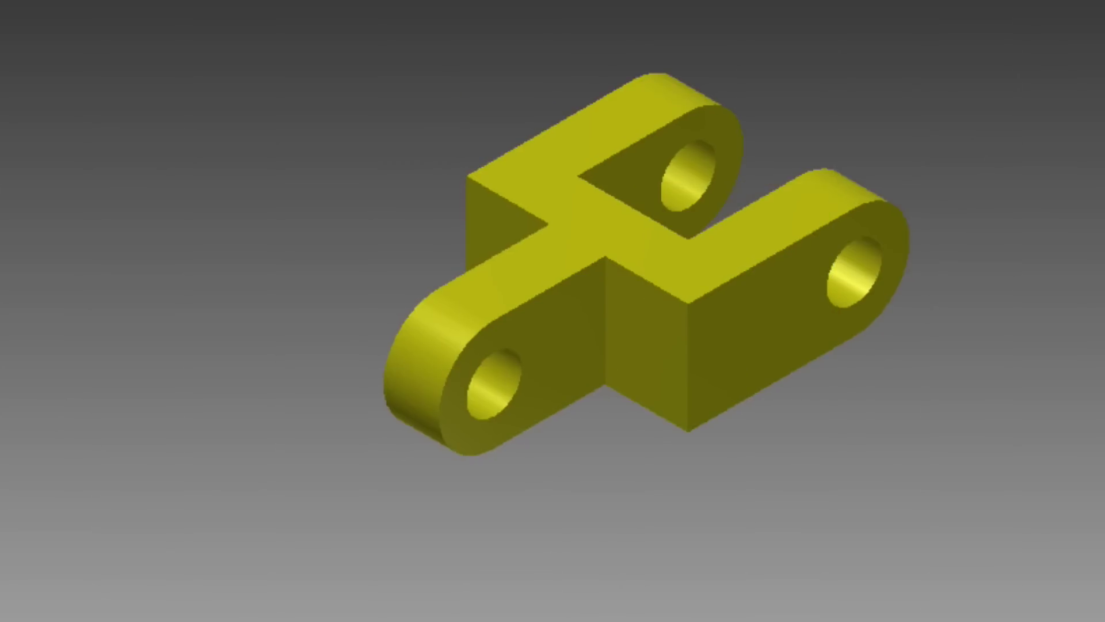
Orbit the finished yellow bracket to view it from above.
mouse_move(970, 94)
shift+middle_down()
mouse_move(821, 58)
mouse_move(13, 47)
mouse_move(340, 19)
mouse_move(267, 77)
mouse_move(315, 590)
mouse_move(466, 605)
mouse_move(165, 106)
mouse_move(165, 3)
mouse_move(1075, 35)
mouse_move(821, 41)
mouse_move(840, 2)
mouse_move(945, 129)
mouse_move(887, 4)
shift+middle_up()
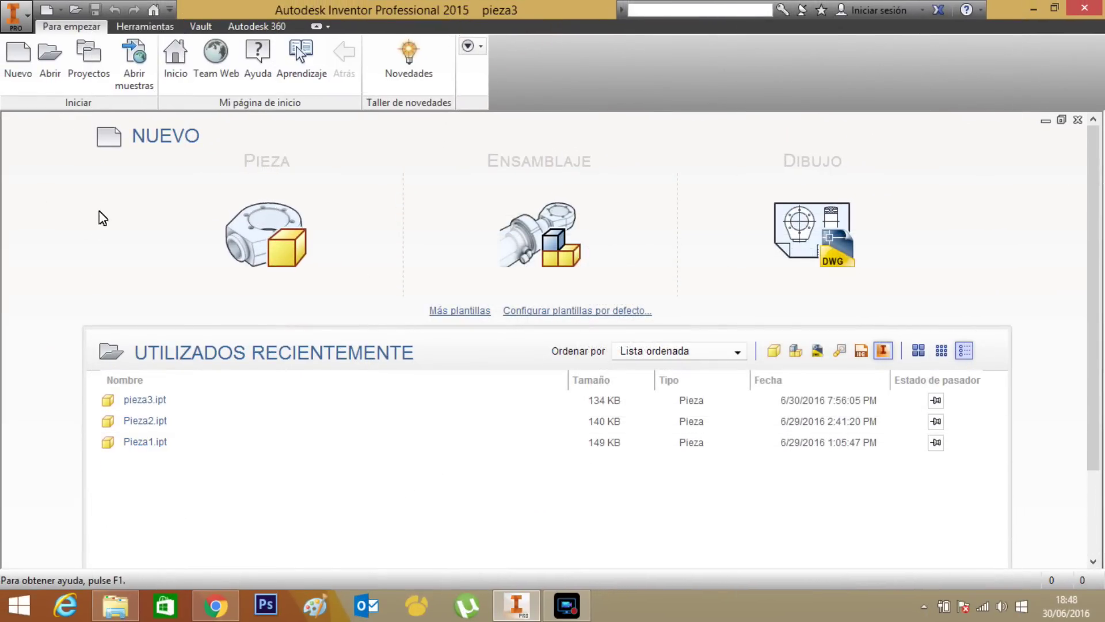
Create the new part Pieza6 from the Standard (mm).ipt metric template.
click(19, 58)
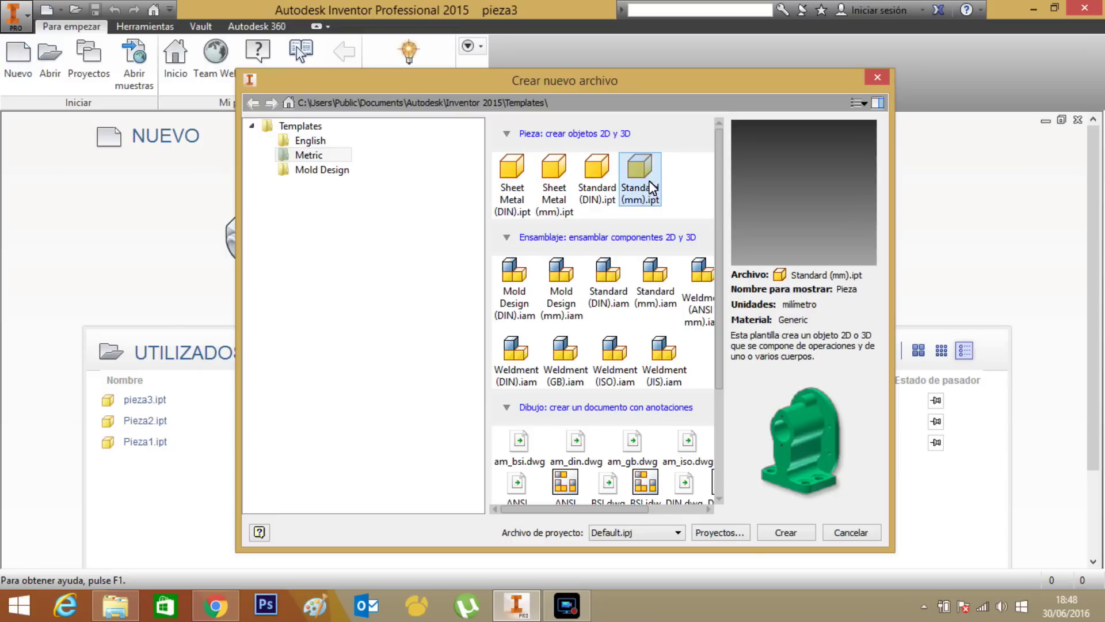
click(641, 173)
click(783, 532)
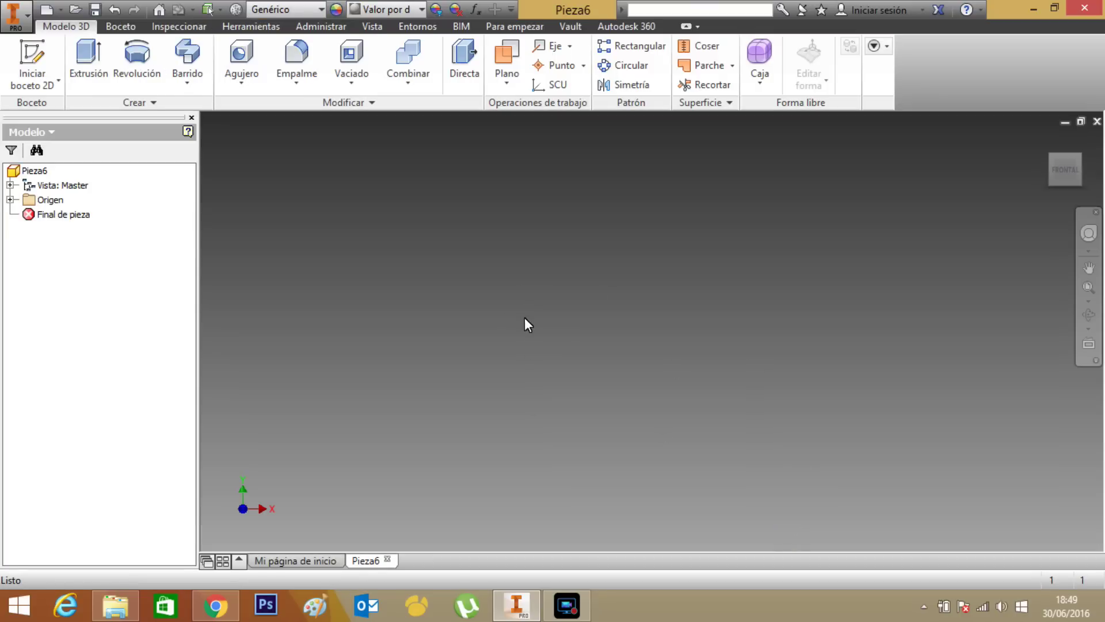
Start a sketch on the YZ plane and draw a rectangle from the origin.
click(26, 53)
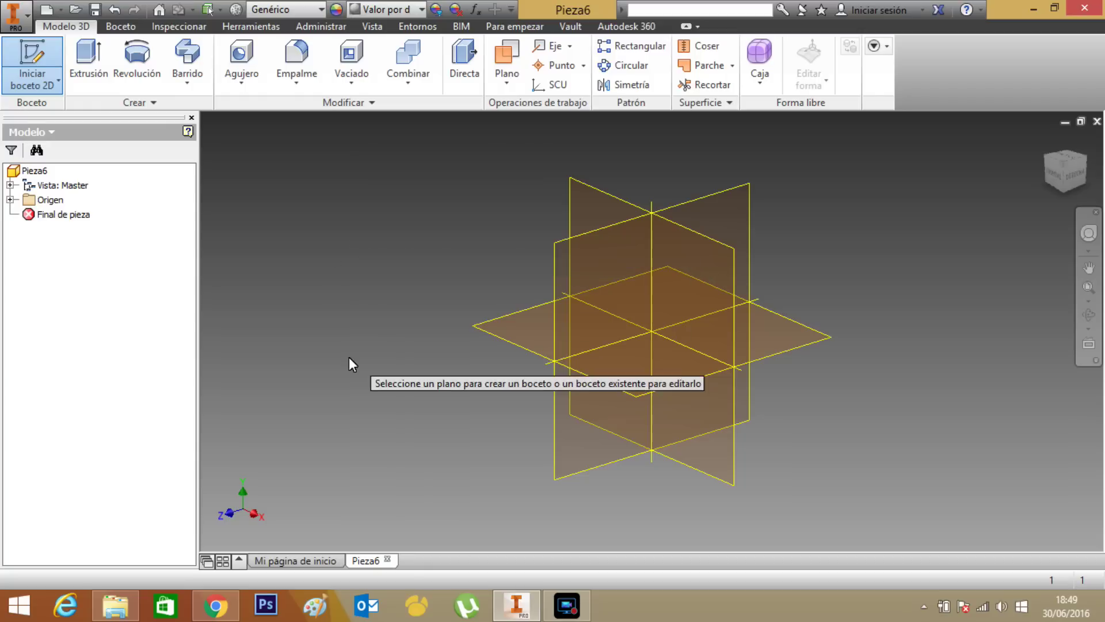
click(600, 298)
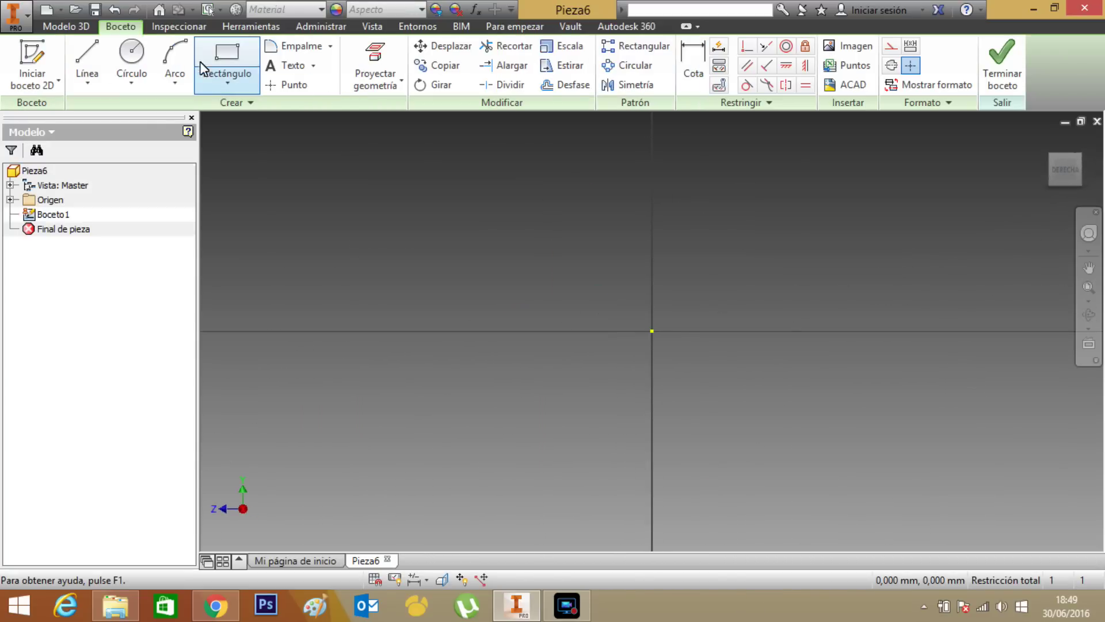
click(222, 55)
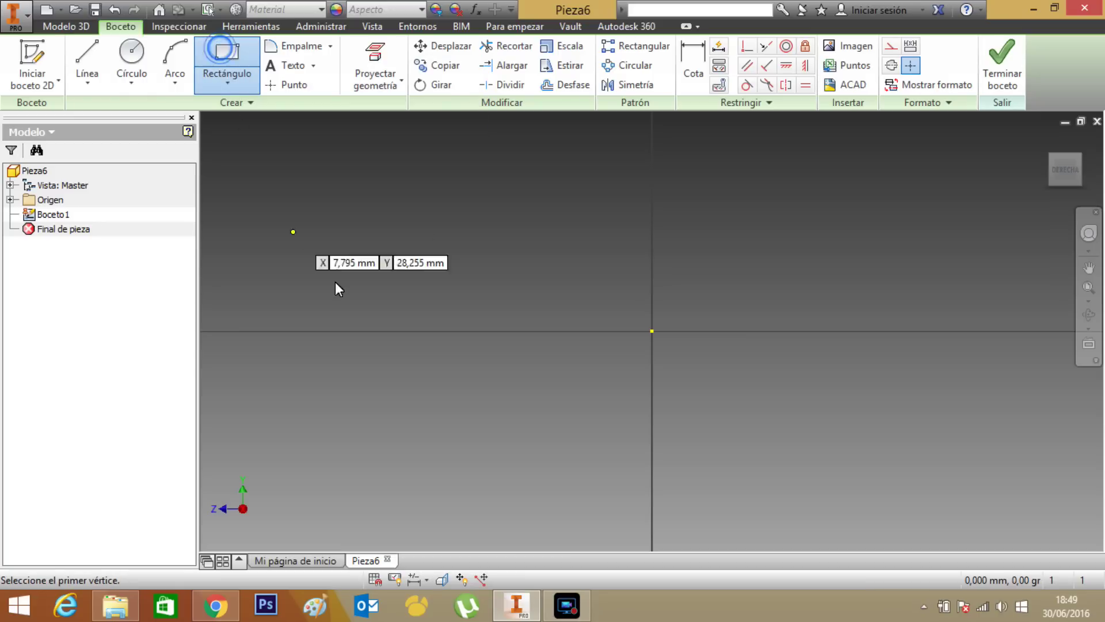
click(653, 332)
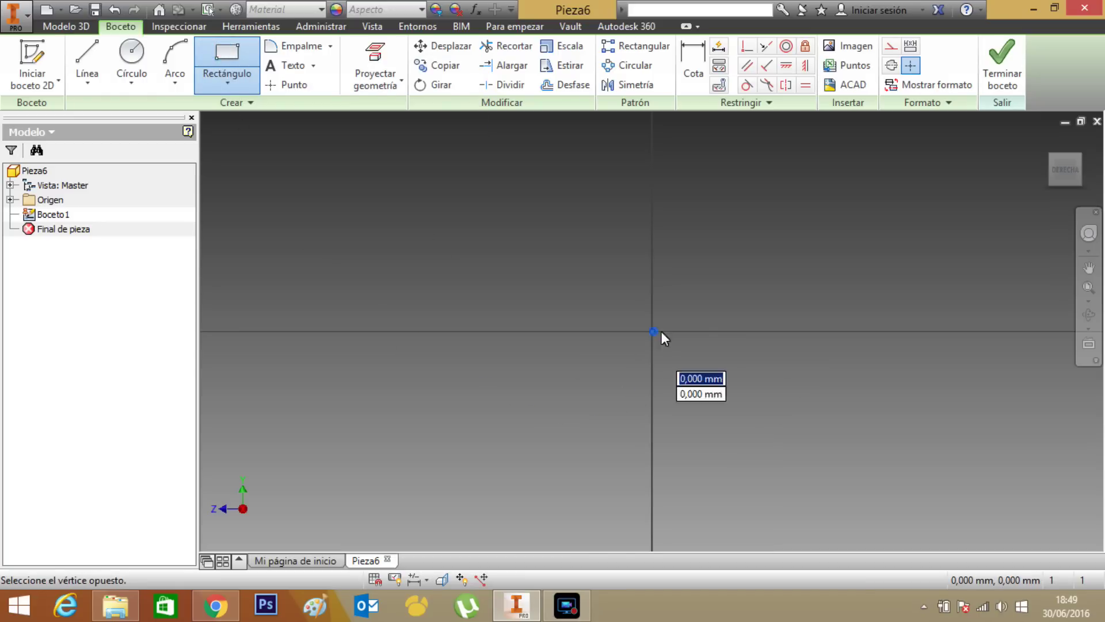
click(800, 481)
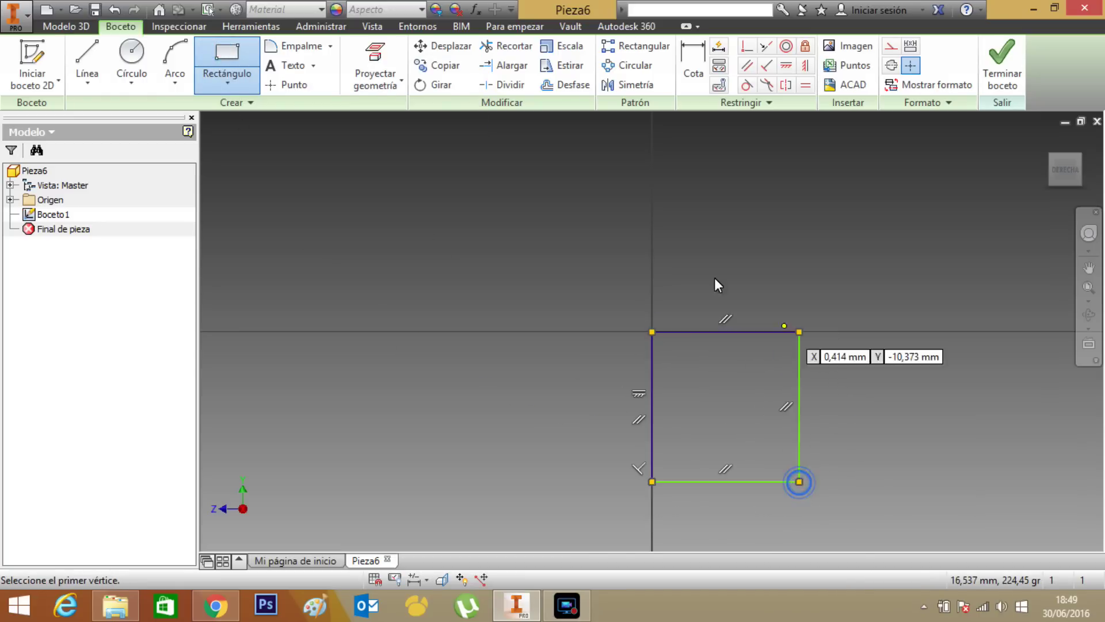
Draw a circle centred on the rectangle's bottom-edge midpoint and centre the sketch in view.
click(132, 60)
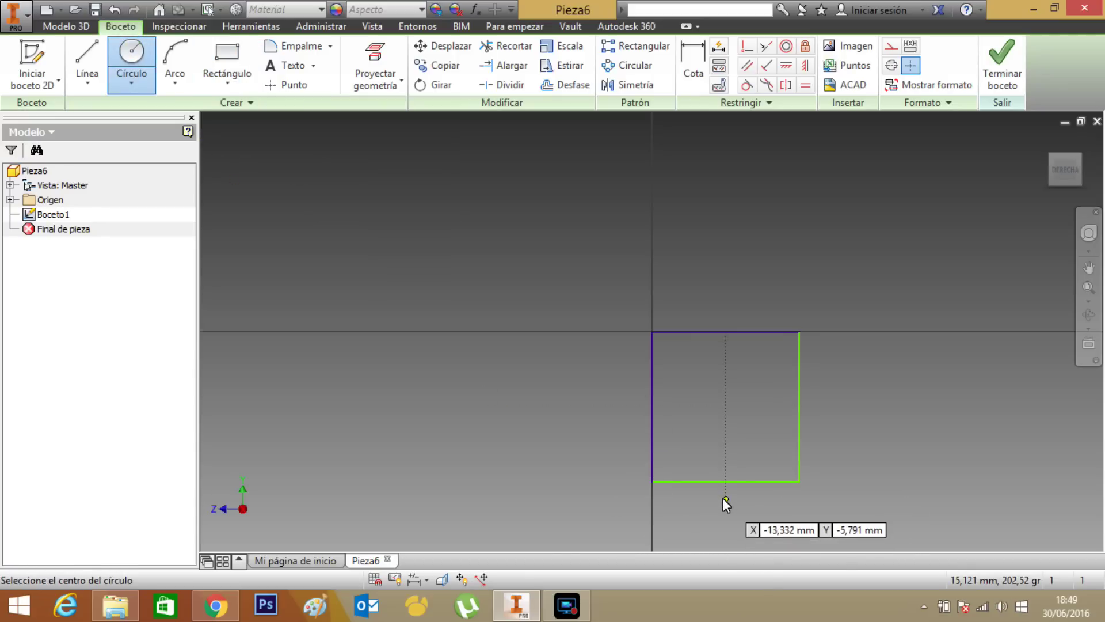
click(724, 482)
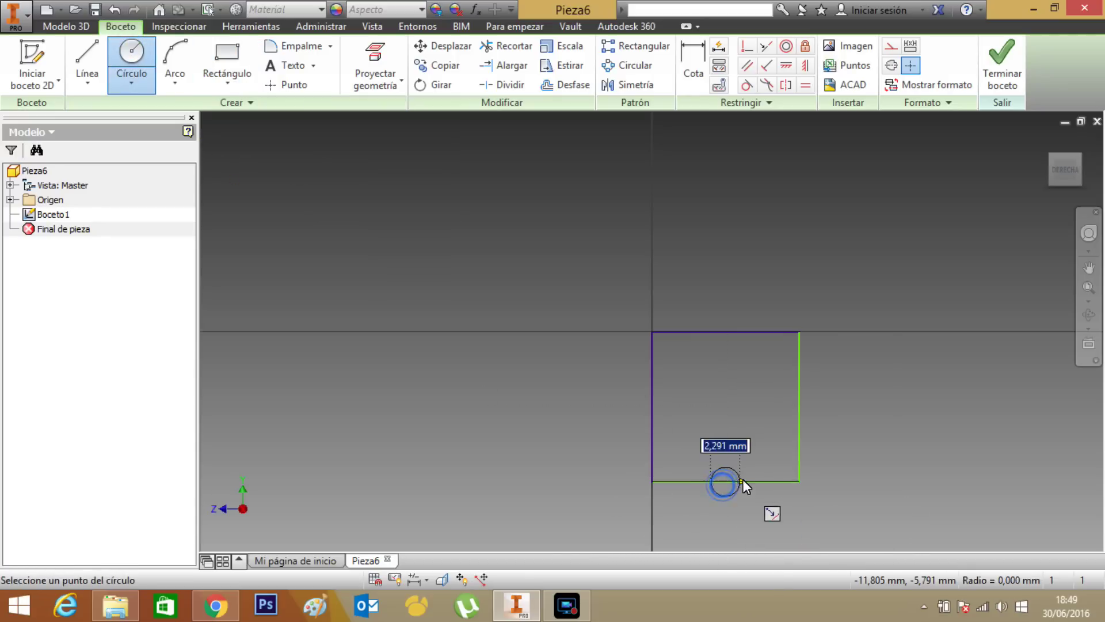
click(761, 453)
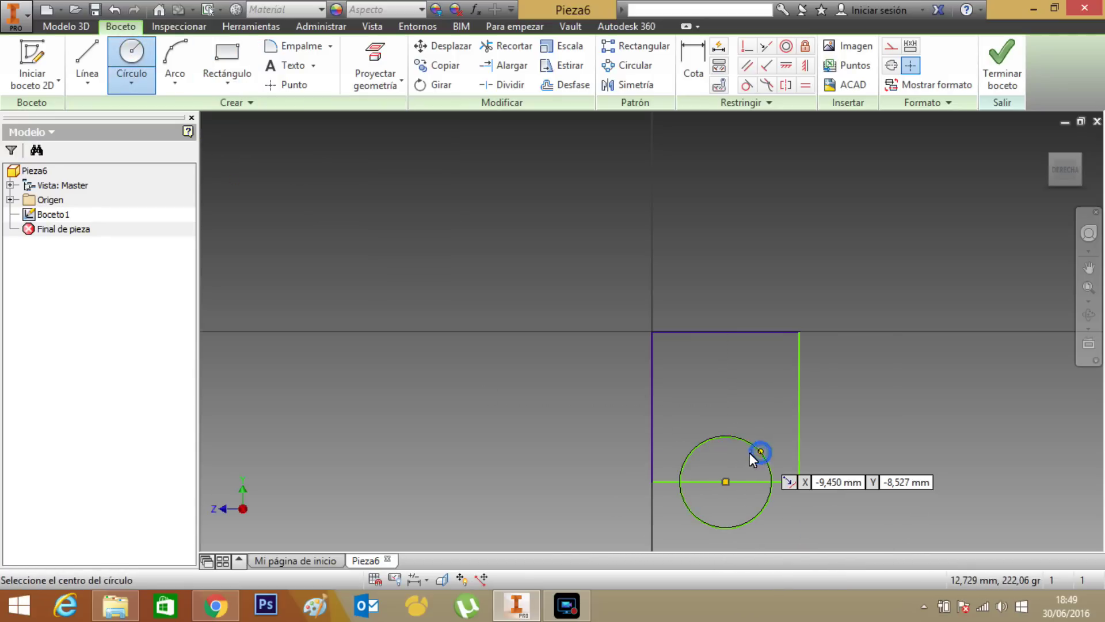
click(1088, 269)
drag(734, 368, 587, 206)
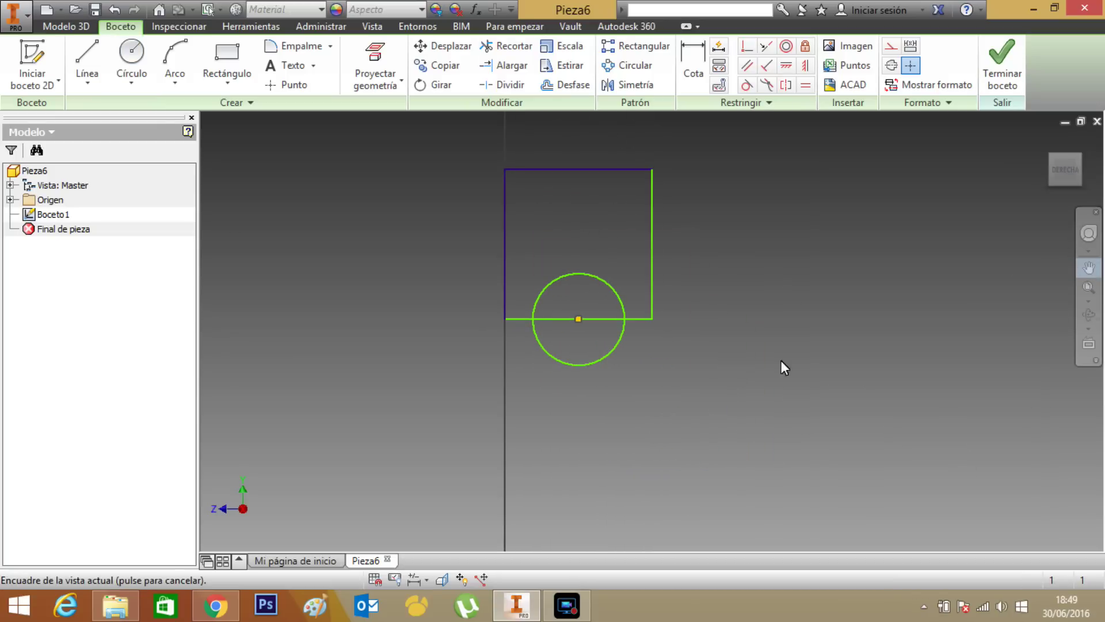
Dimension the rectangle's right side to a 30 mm height.
click(688, 54)
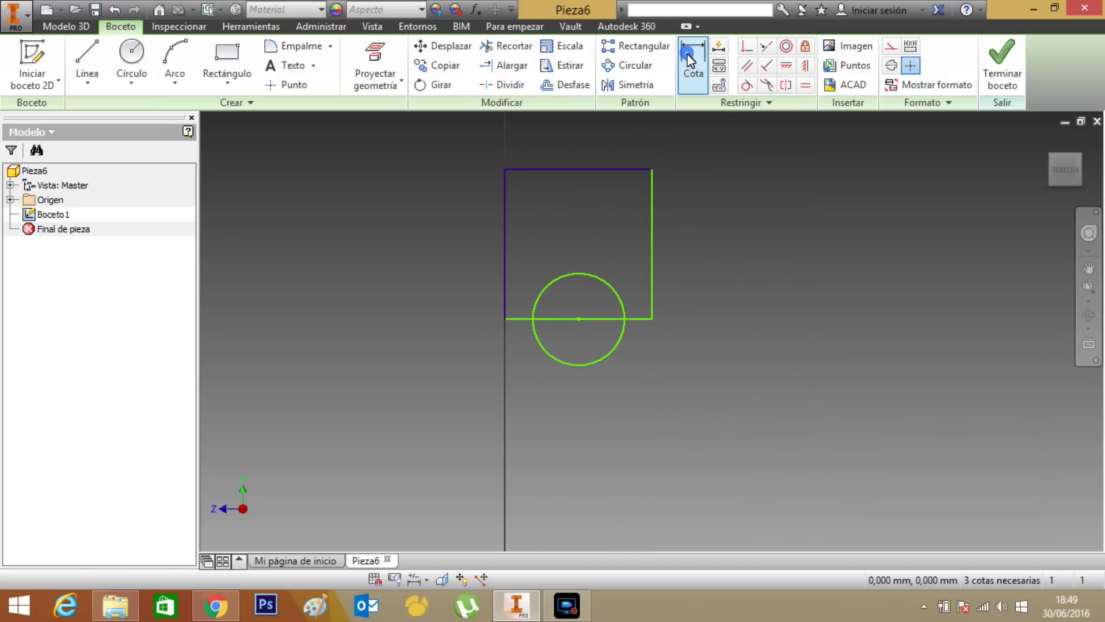
click(651, 245)
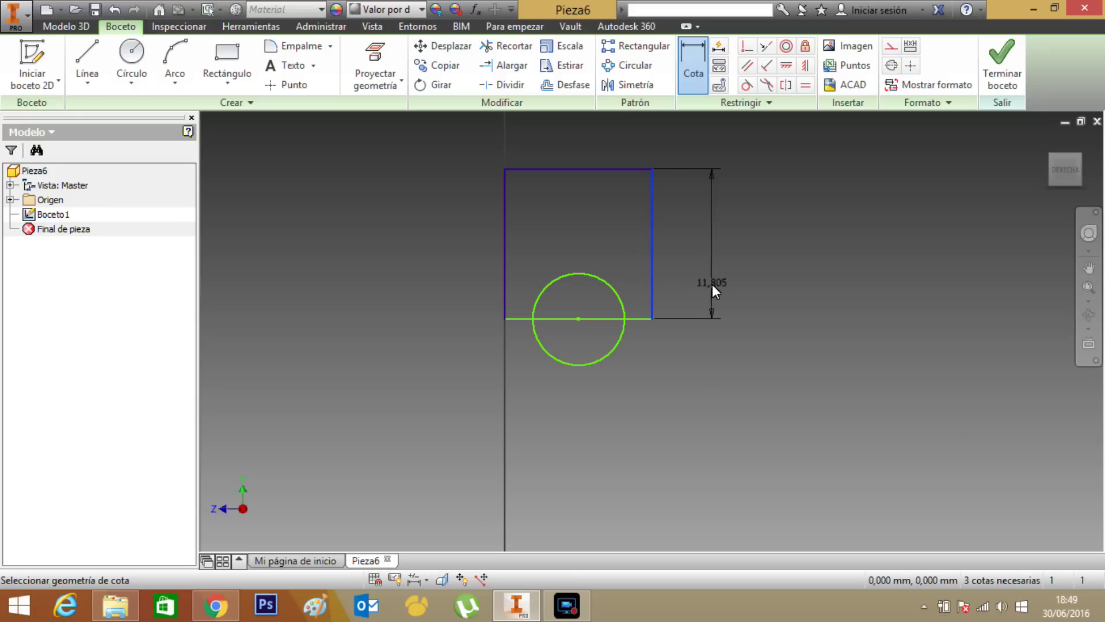
click(721, 274)
text(30)
key(Return)
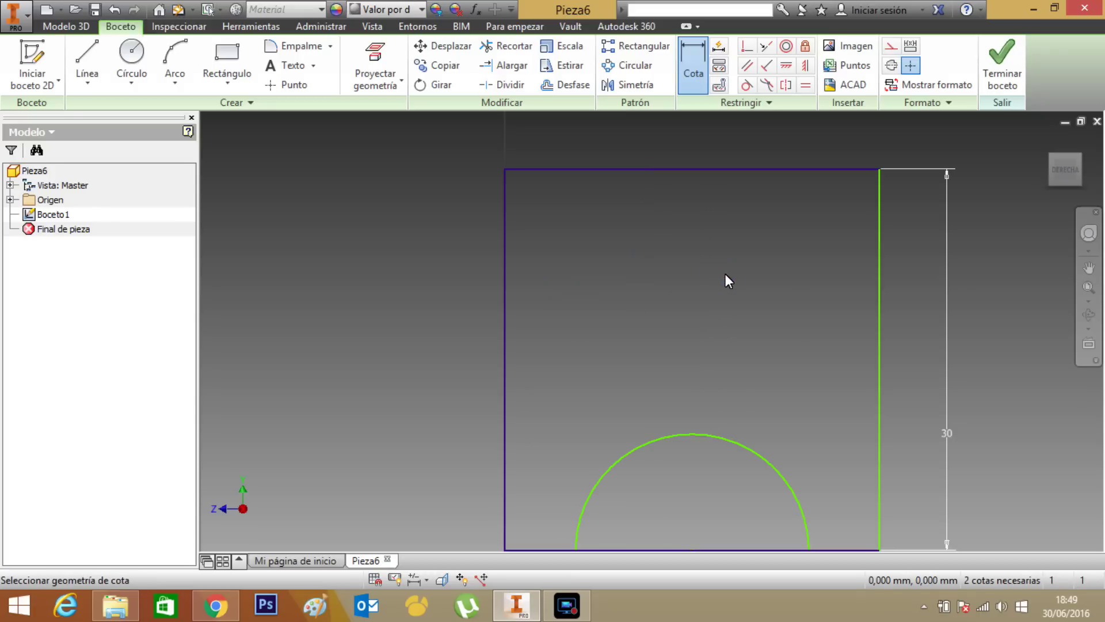
Dimension the circle to a 20 mm diameter.
scroll(705, 285, down, 2)
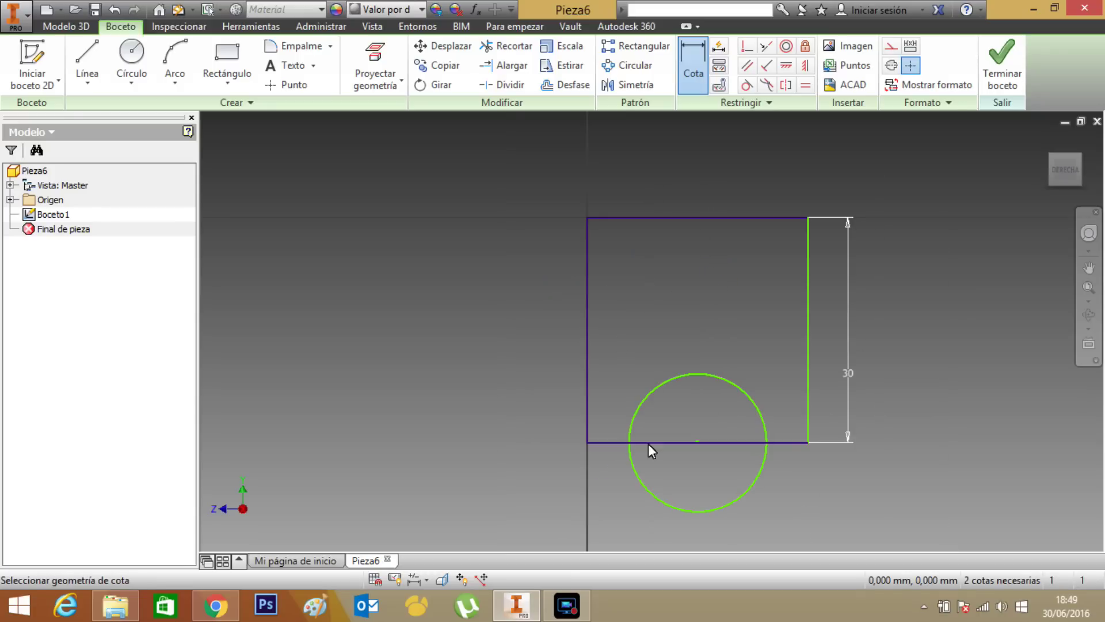
scroll(719, 337, down, 2)
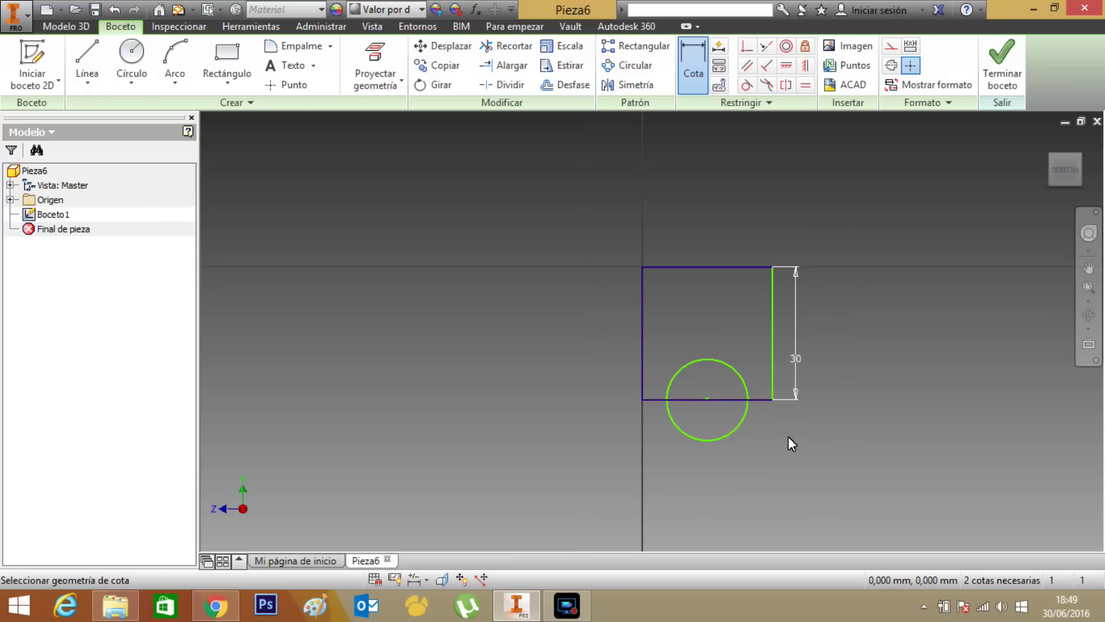
click(734, 372)
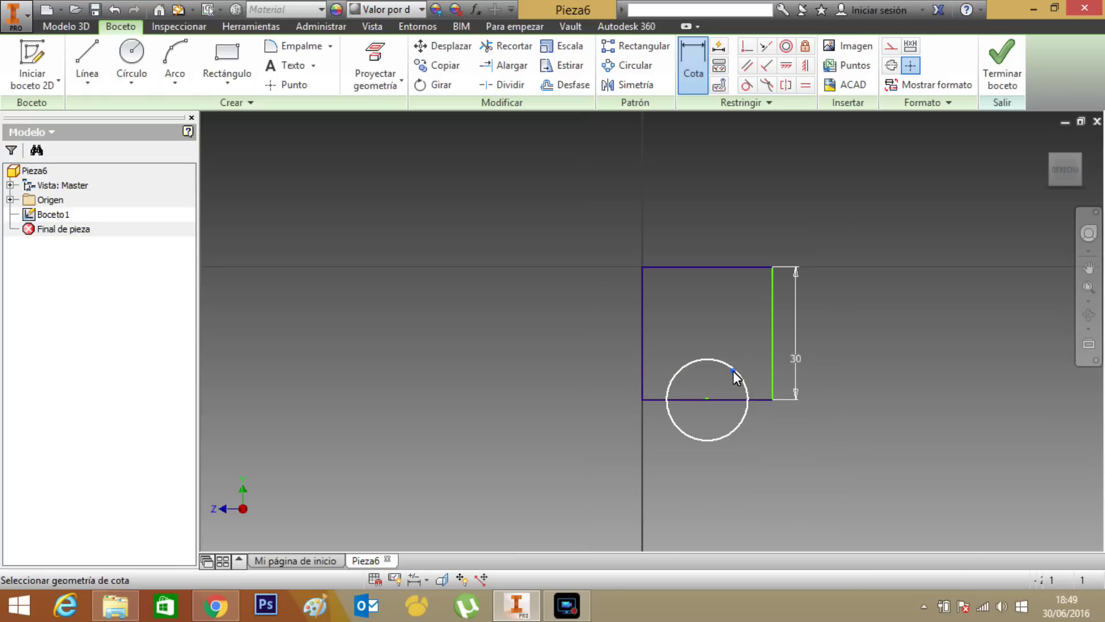
click(733, 371)
click(812, 451)
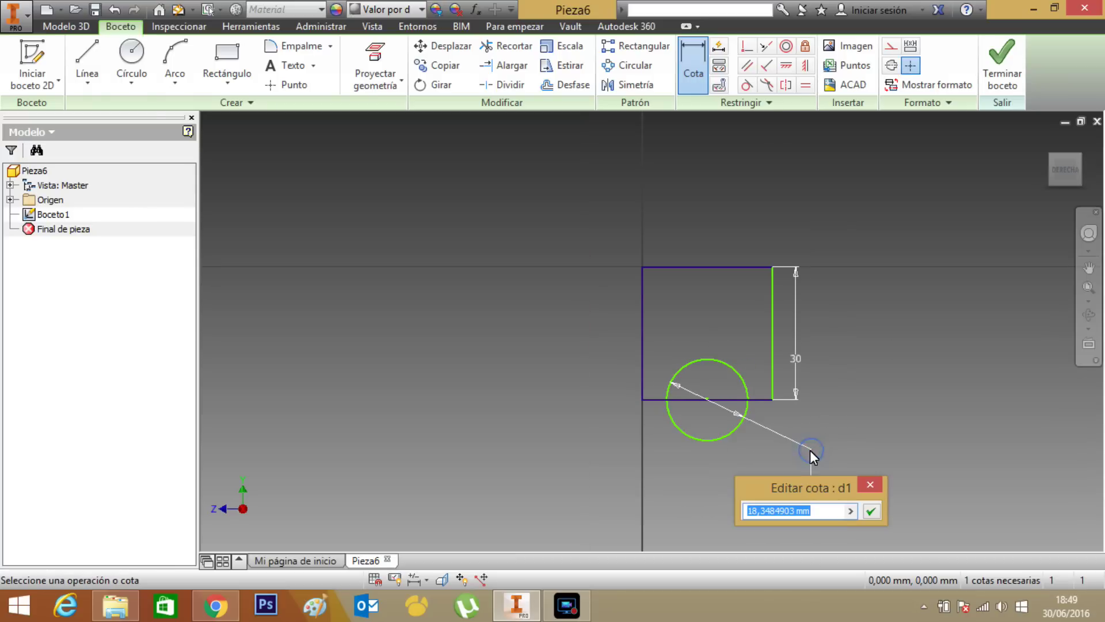
text(20)
key(Return)
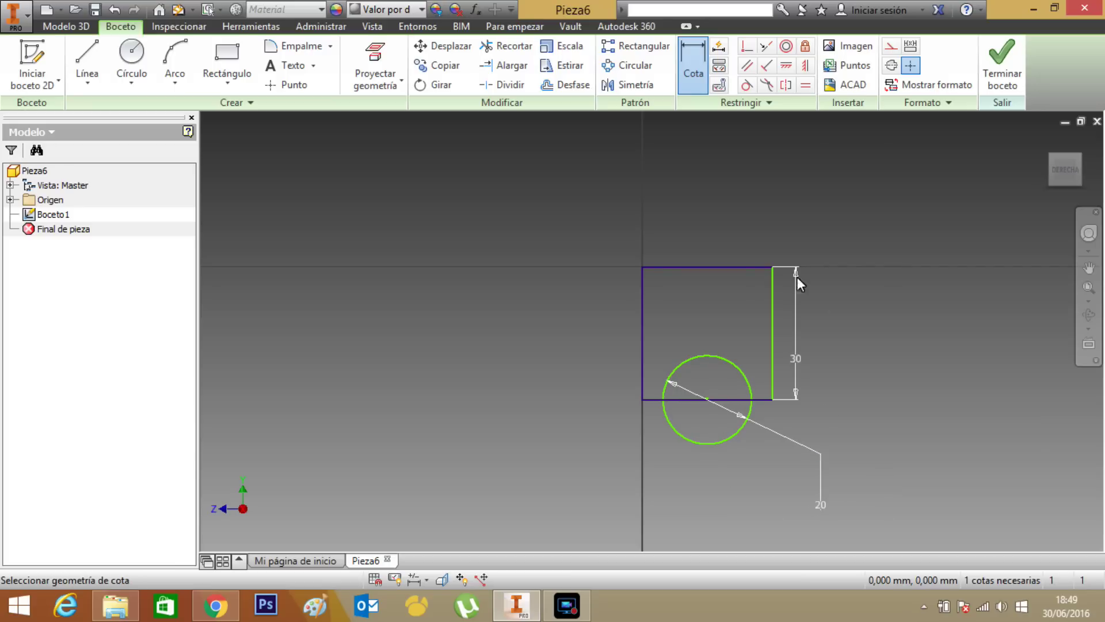
Dimension the rectangle's top edge to a 20 mm width.
click(717, 266)
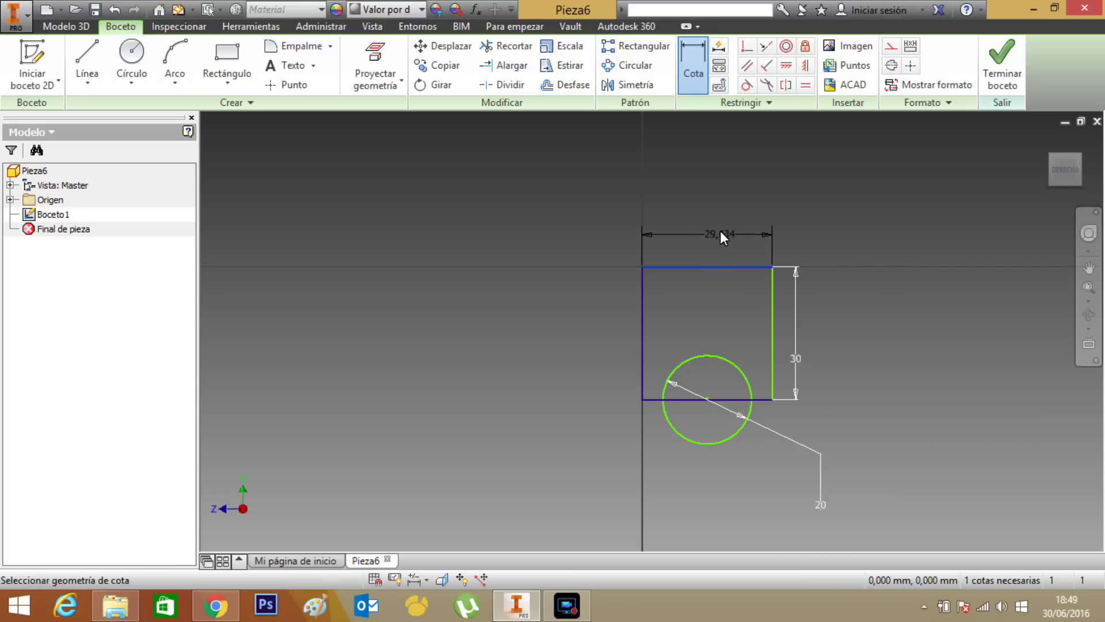
click(722, 227)
text(20)
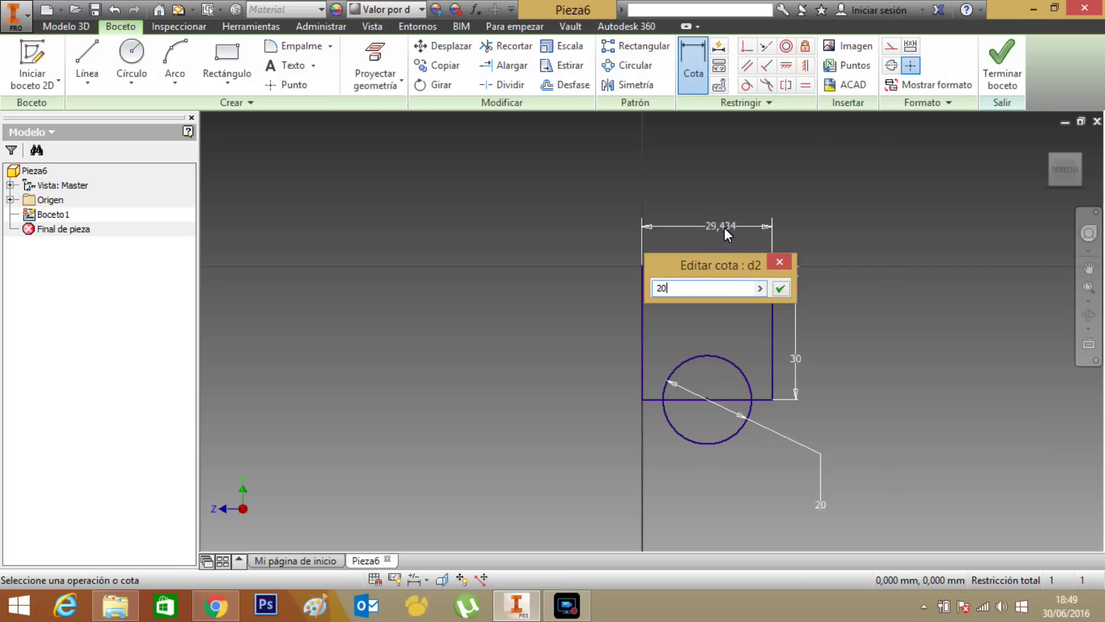
key(Return)
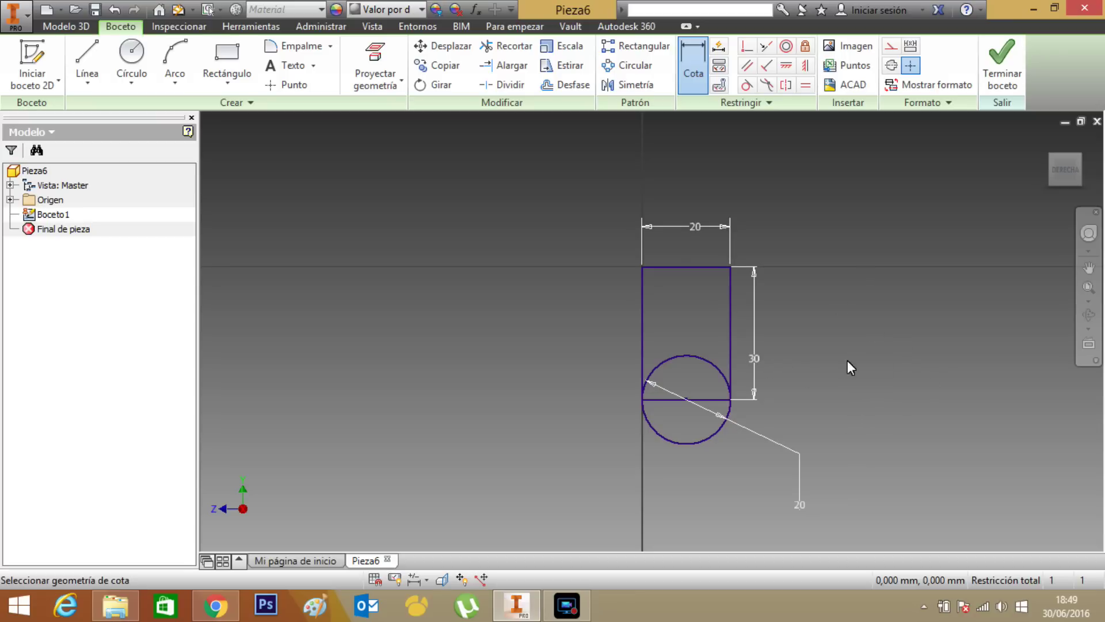
Finish Boceto1 and pan the dimensioned profile to the centre of the view.
click(1001, 67)
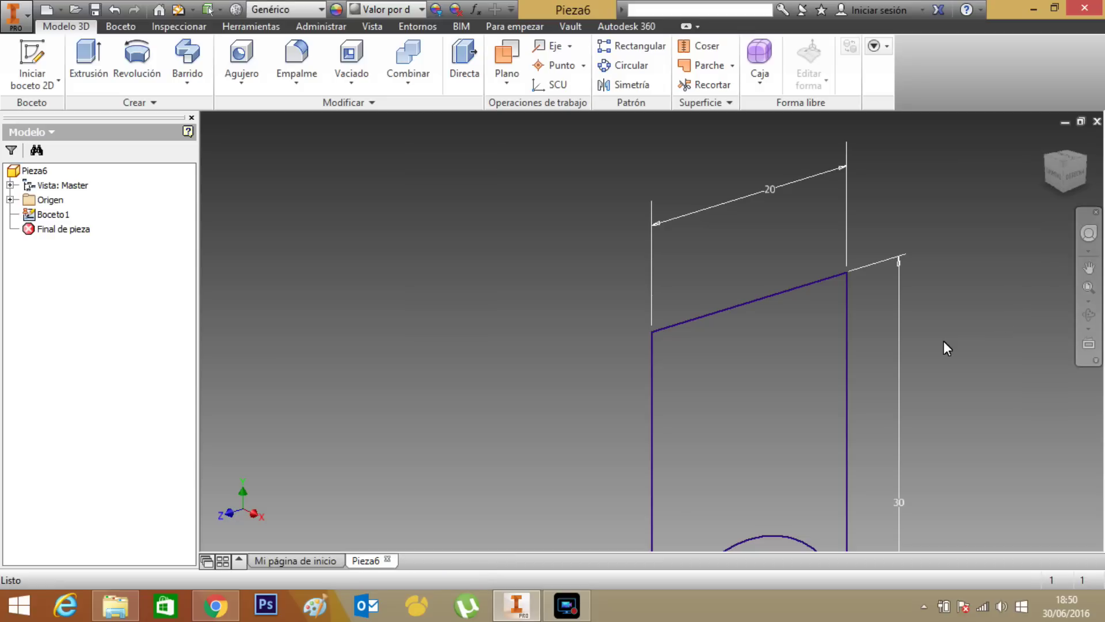
click(1089, 268)
mouse_move(850, 390)
mouse_down()
mouse_move(741, 285)
mouse_move(591, 236)
mouse_up()
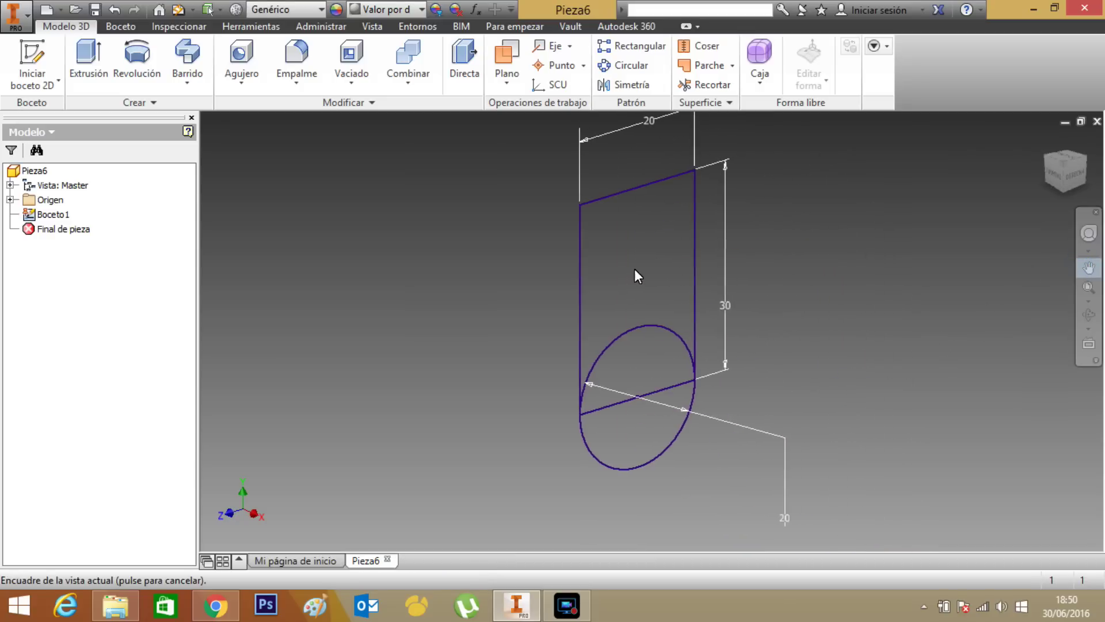
Extrude the rectangle and semicircle profile 5 mm into a solid plate.
click(85, 58)
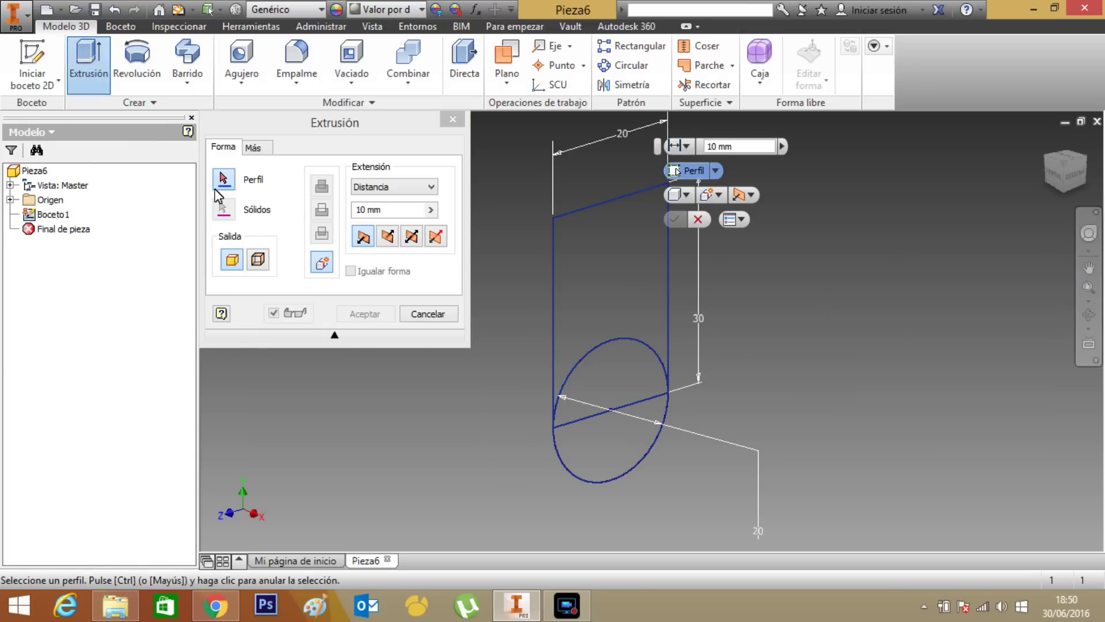
click(606, 271)
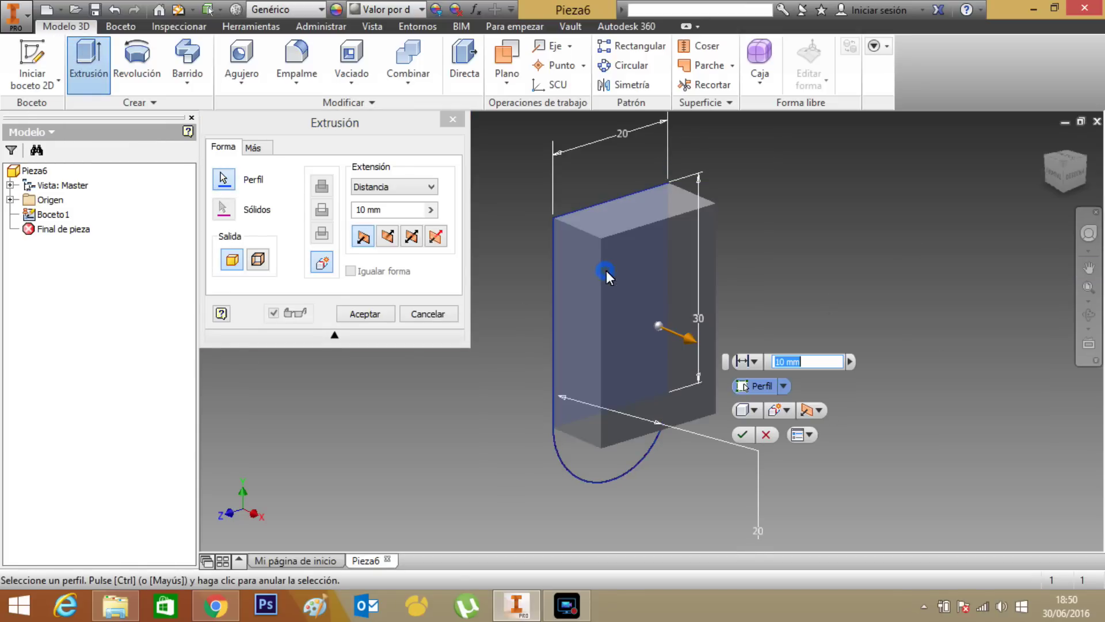
click(609, 461)
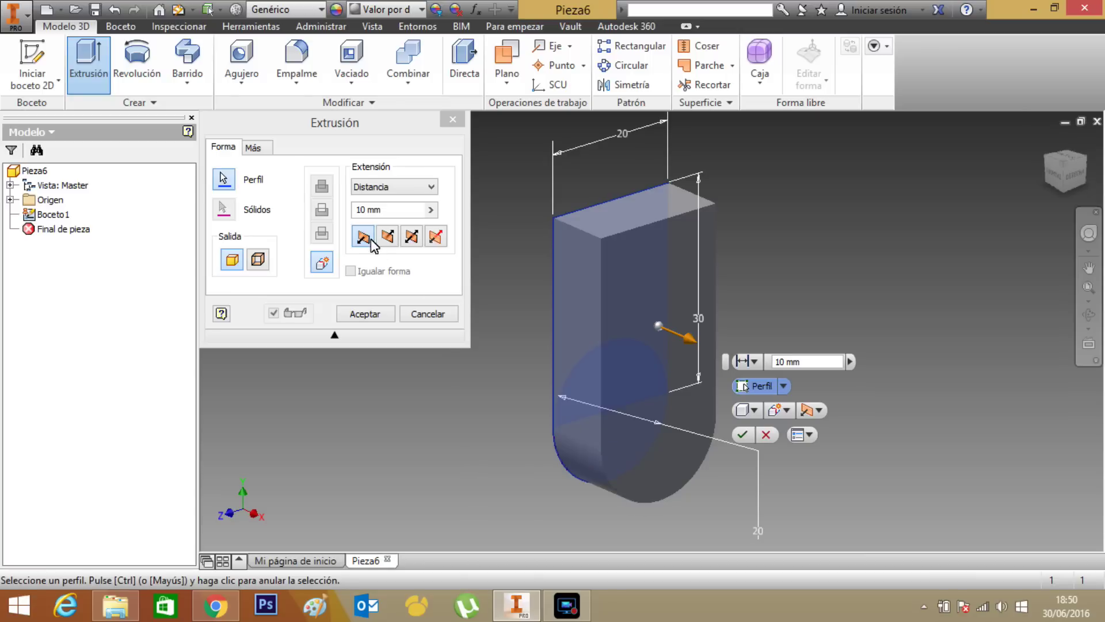
click(395, 216)
text(5)
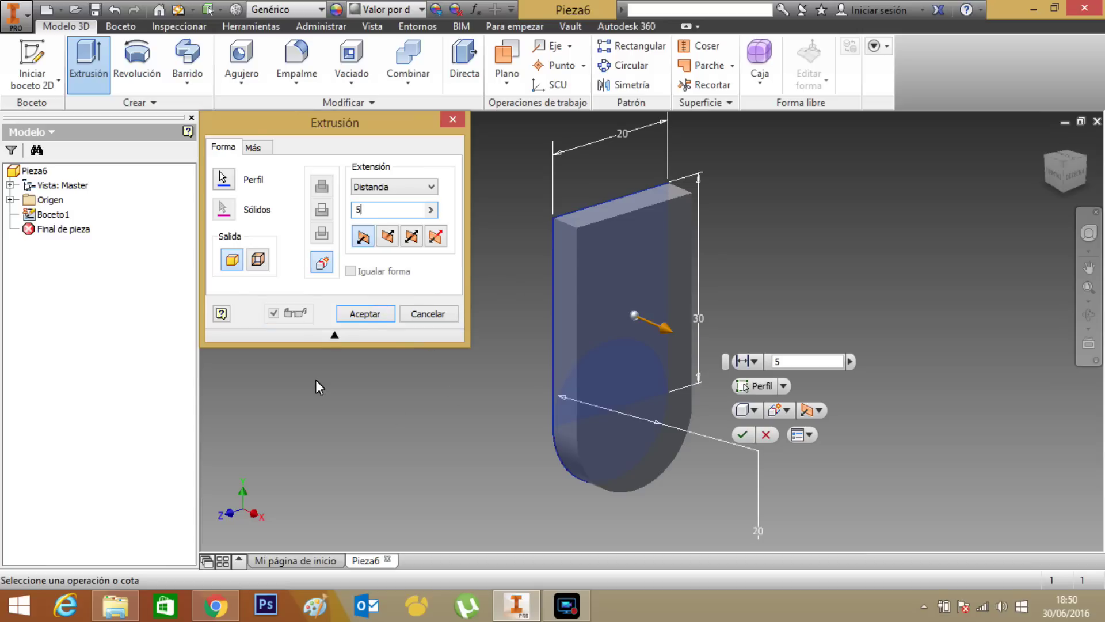
click(366, 315)
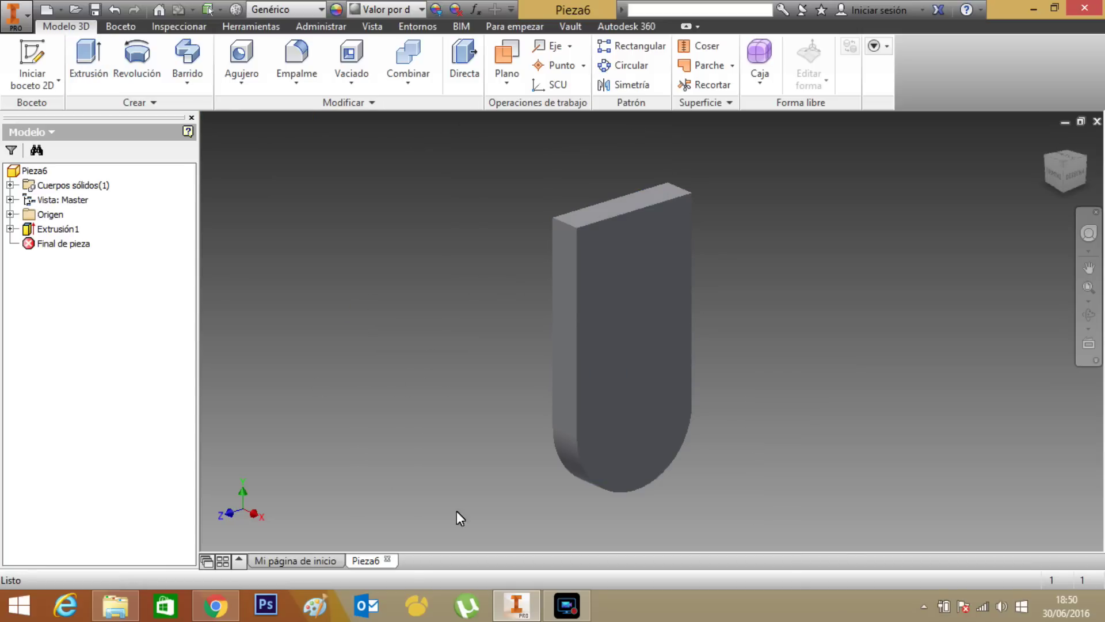
click(619, 316)
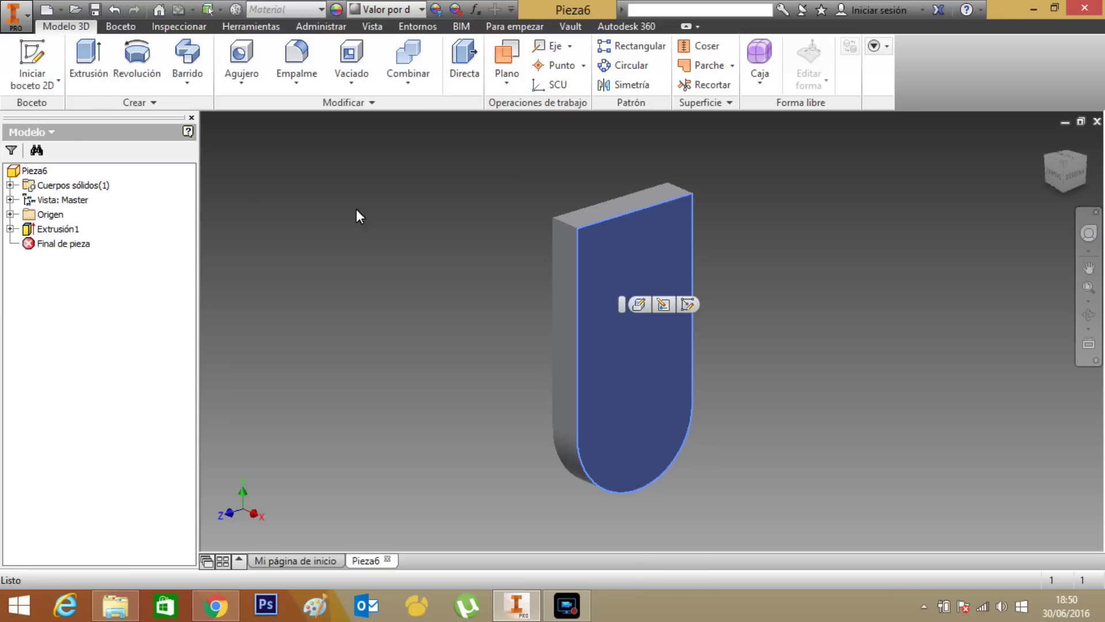
Open sketch Boceto2 on the plate's front face and pan the whole face into view.
click(689, 305)
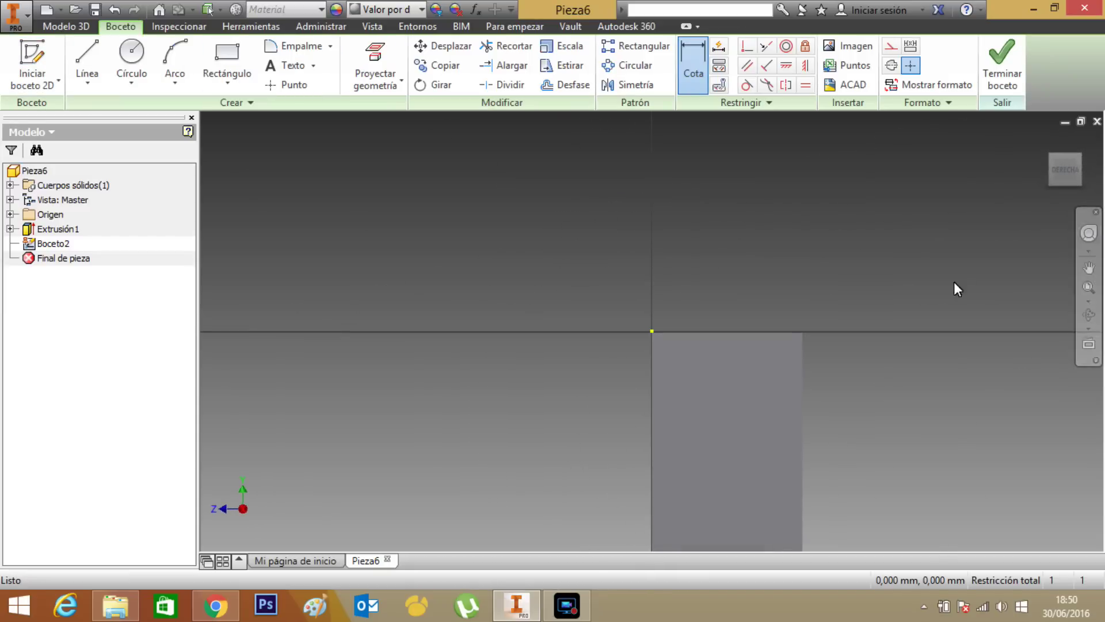
click(1088, 267)
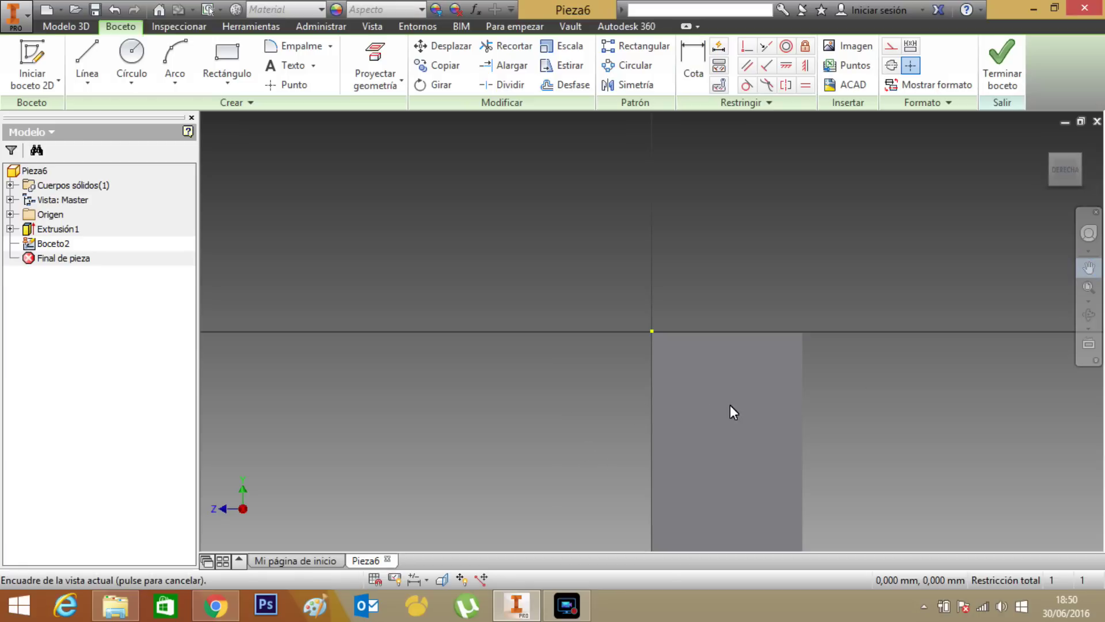
drag(731, 405, 614, 257)
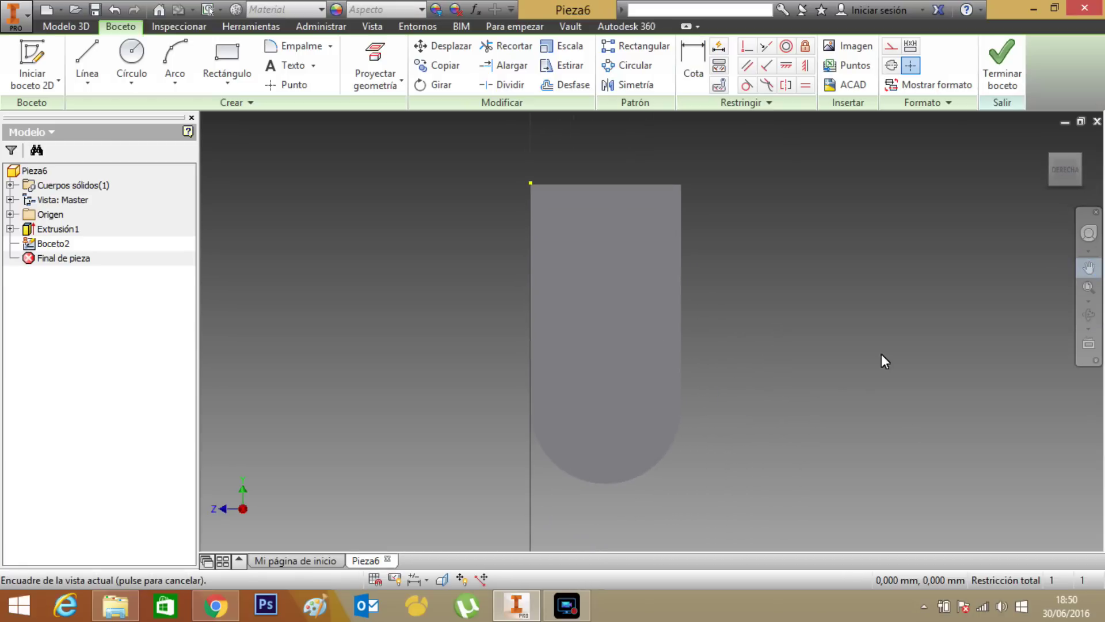
Project the face outline and draw a circle at the rounded end's centre.
click(377, 54)
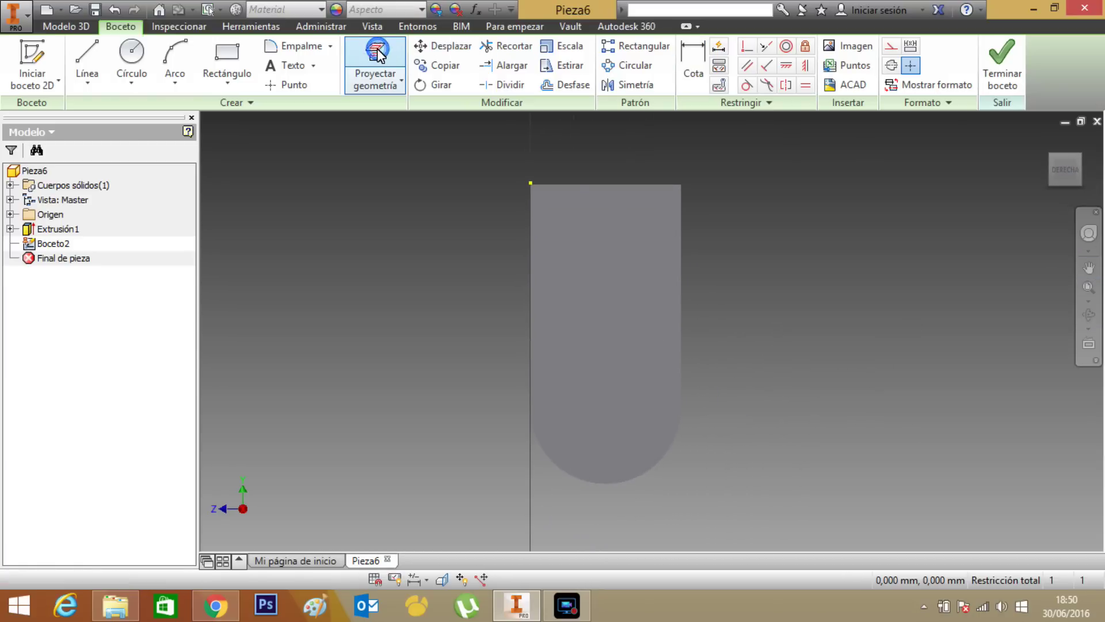
click(591, 327)
click(126, 53)
click(606, 408)
click(638, 385)
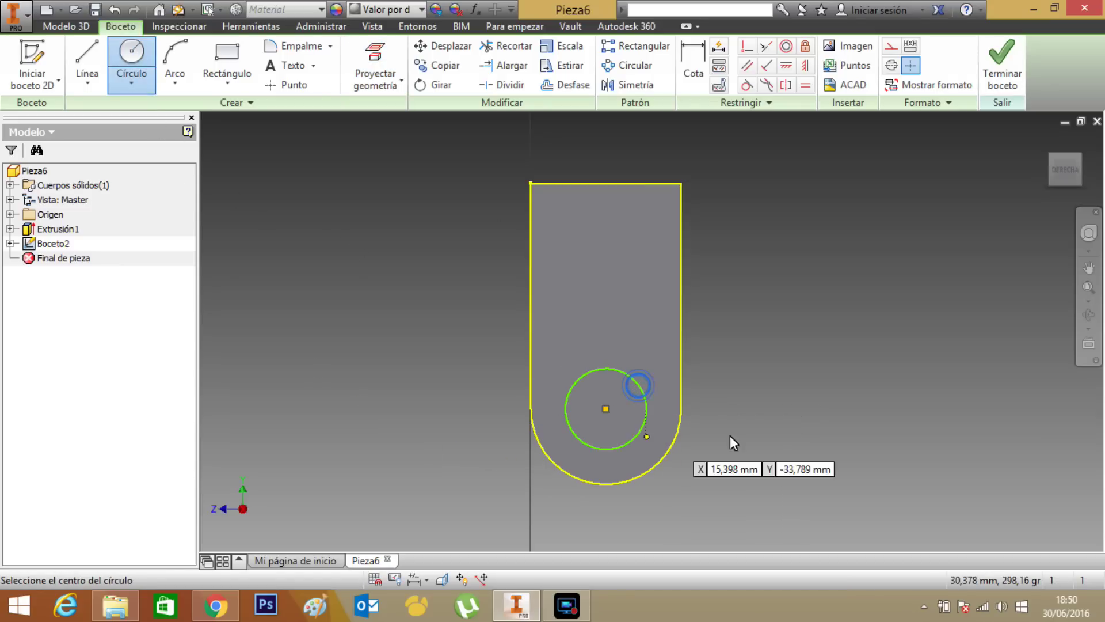
Dimension the circle to a 10 mm diameter.
click(696, 53)
click(646, 409)
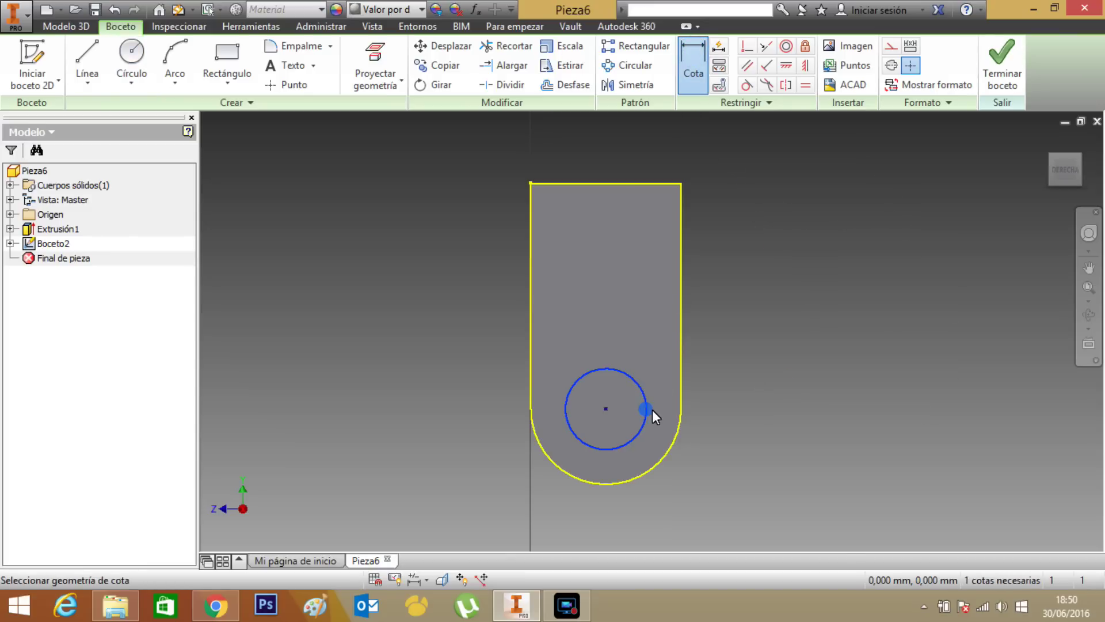
click(703, 426)
text(10)
key(Return)
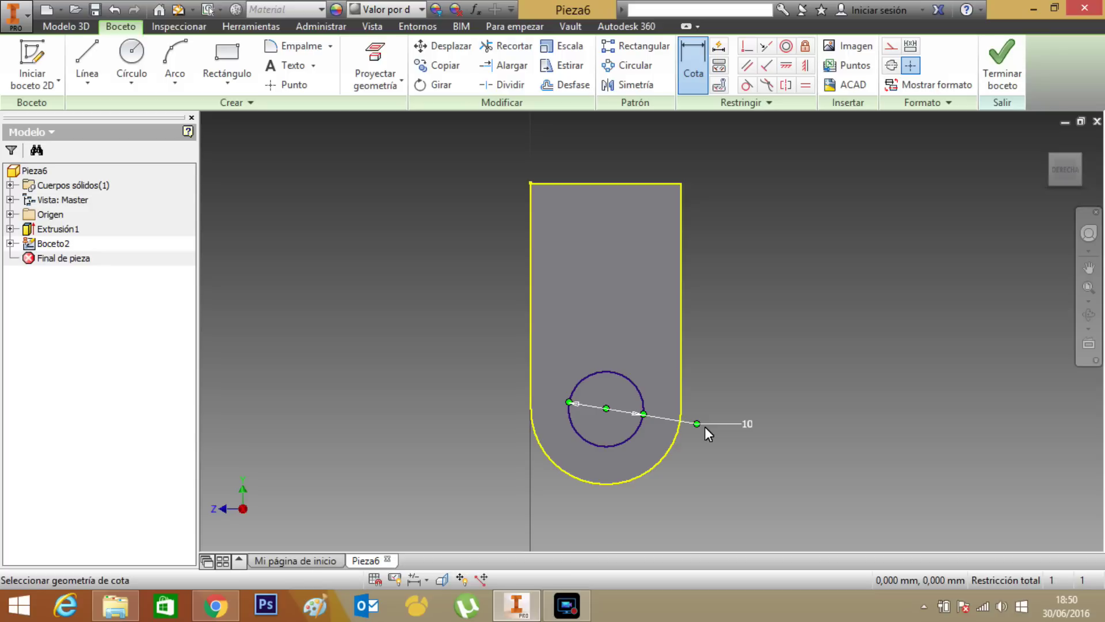
Finish Boceto2 and extrude the 10 mm circle as a cut through the plate.
click(999, 68)
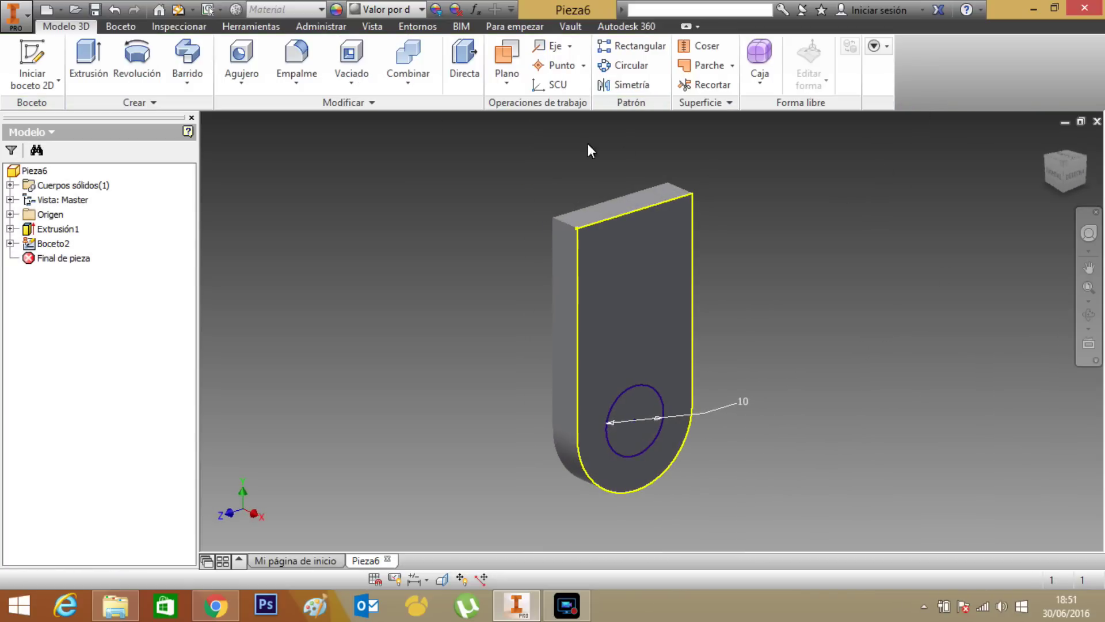
click(87, 58)
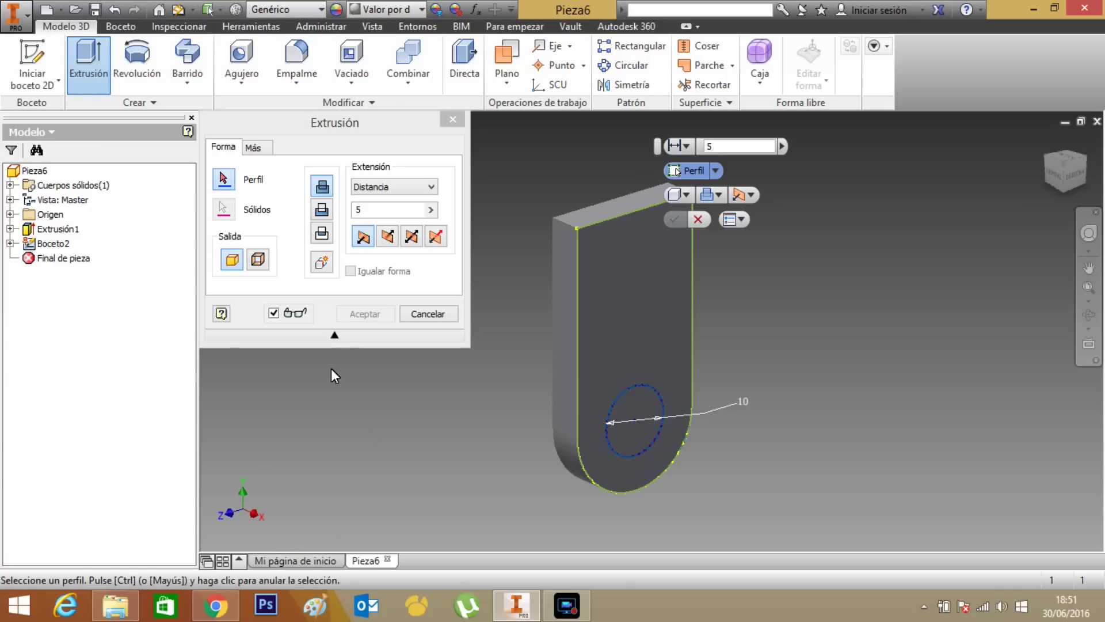
click(231, 171)
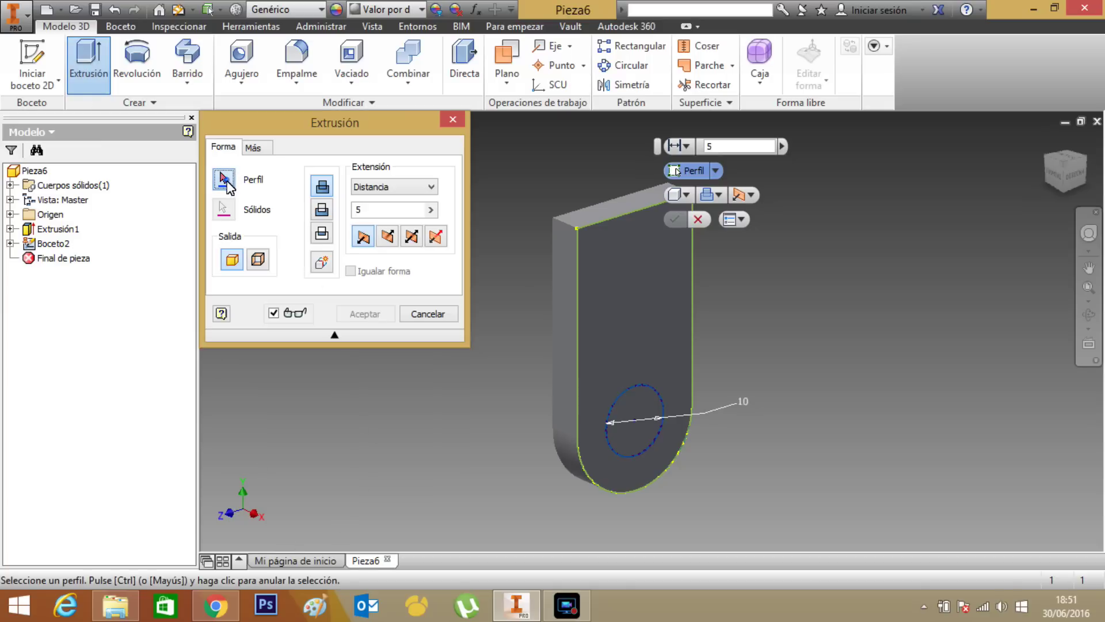
click(628, 410)
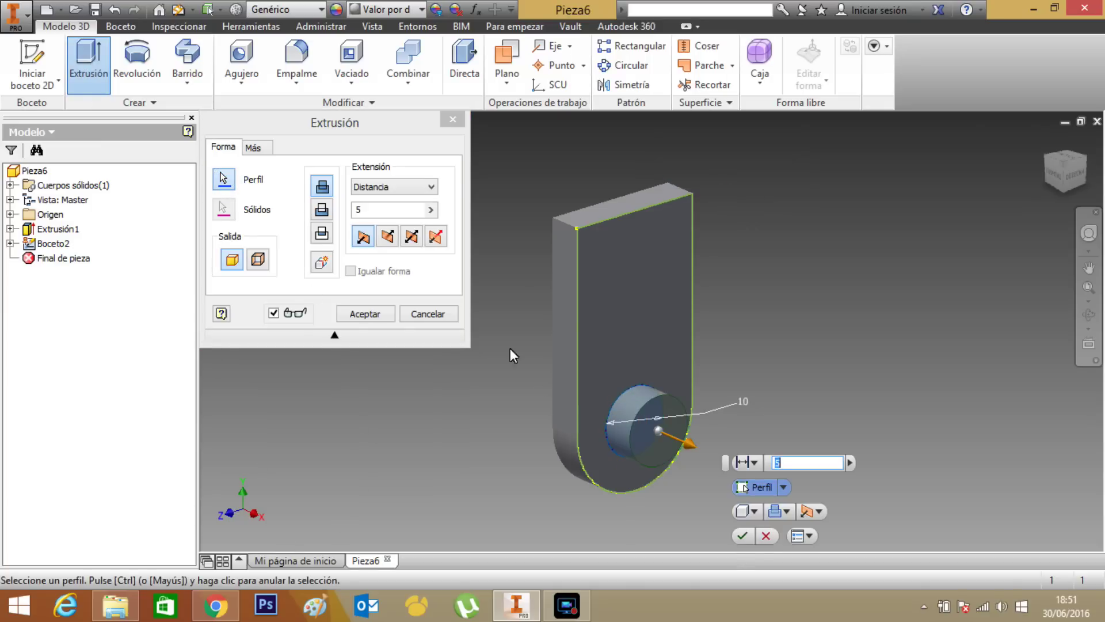
click(390, 237)
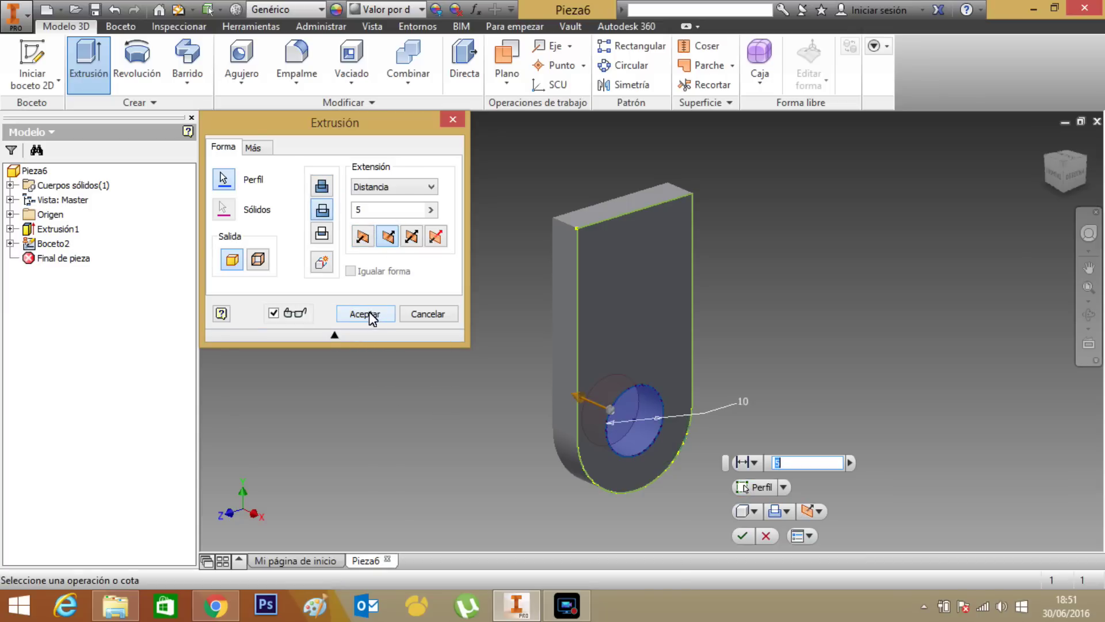
click(371, 314)
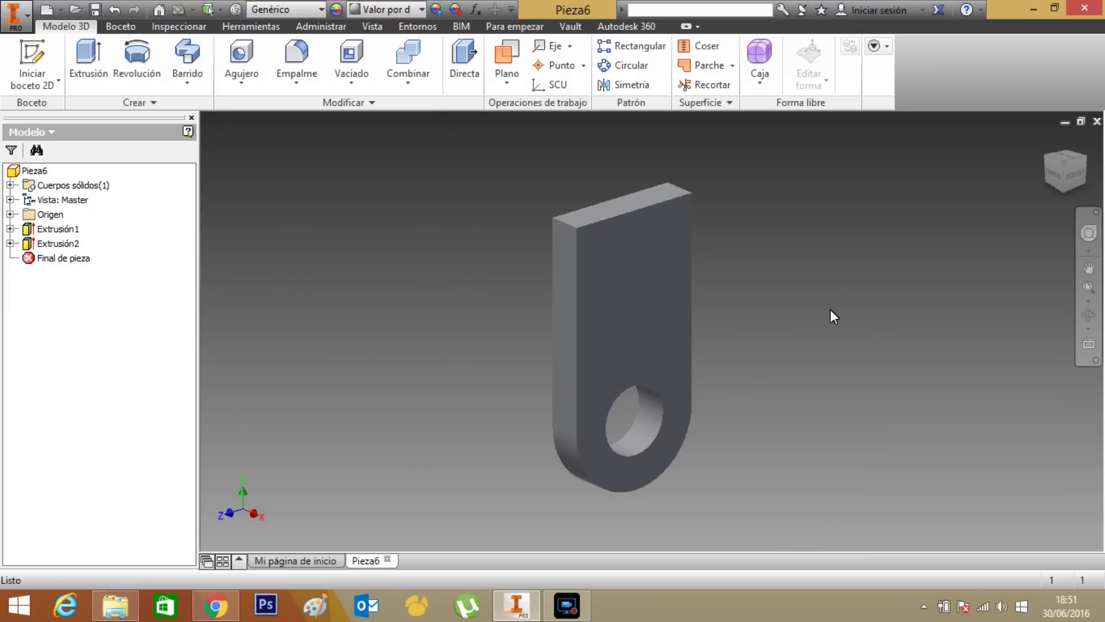
Start a new sketch on the plate's front face and project its outline and hole.
click(641, 278)
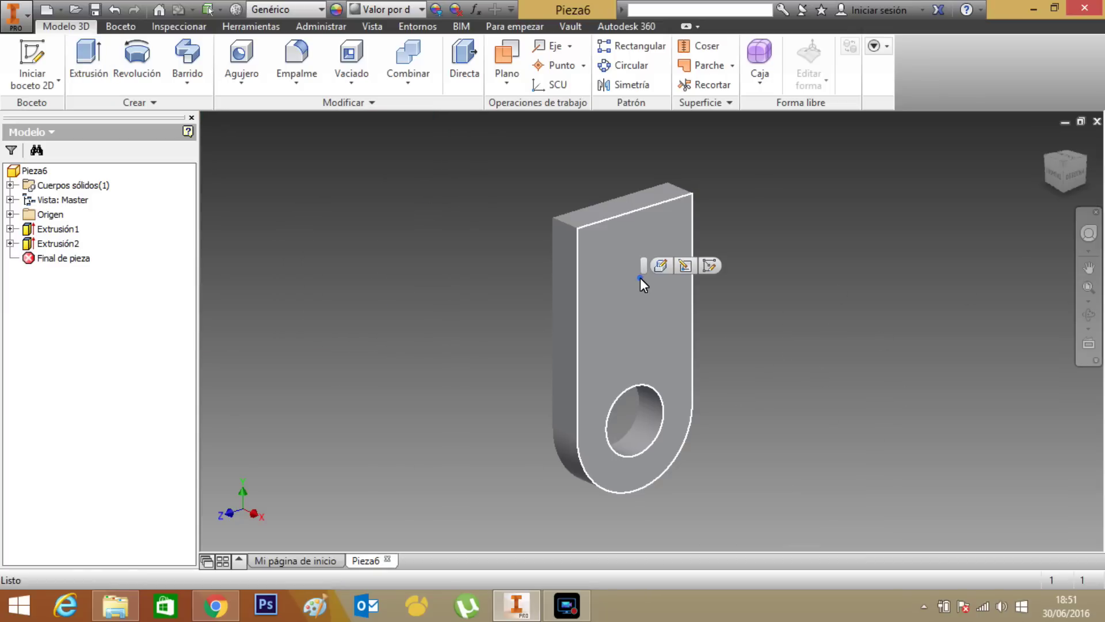
click(710, 266)
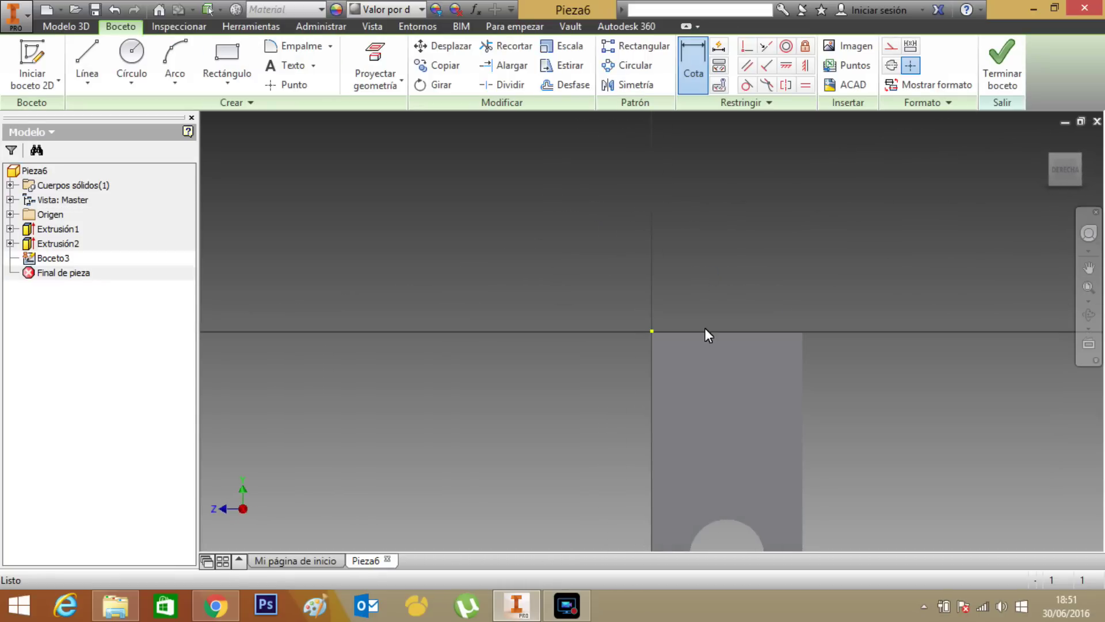
click(1088, 267)
mouse_move(818, 398)
mouse_down()
mouse_move(805, 354)
mouse_move(735, 256)
mouse_up()
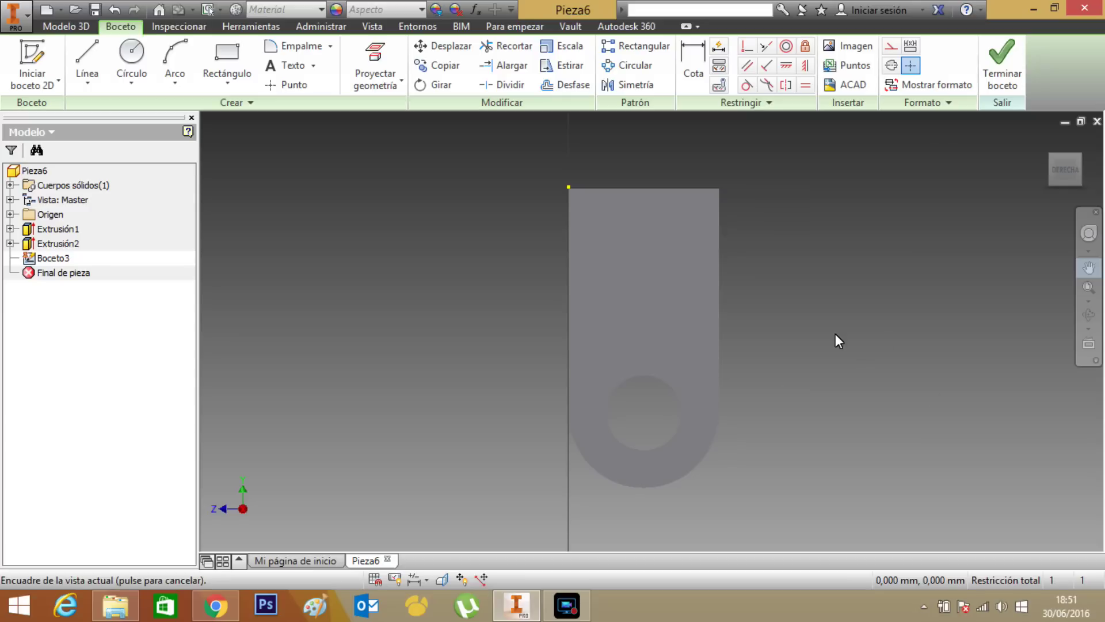
click(372, 50)
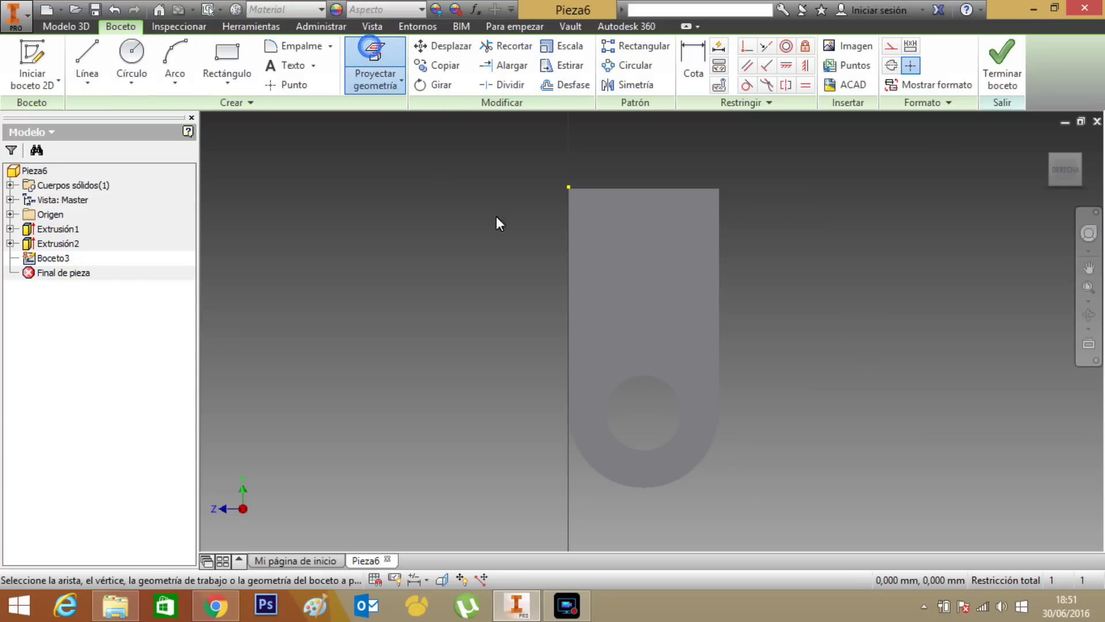
click(606, 266)
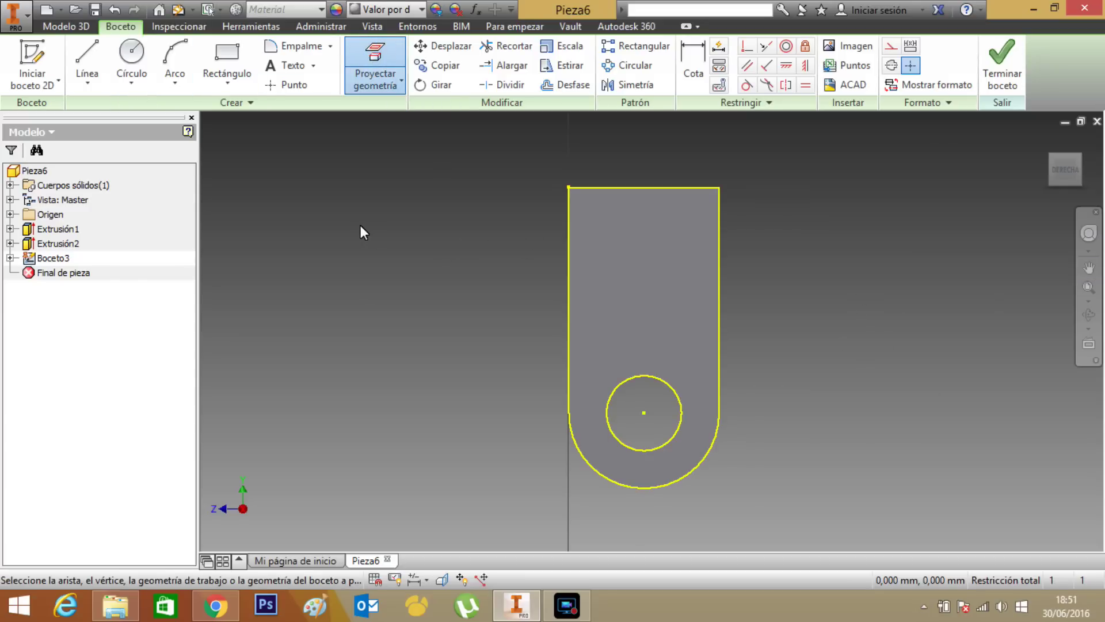
Draw a rectangle across the top of the face and dimension its height to 10 mm.
click(225, 57)
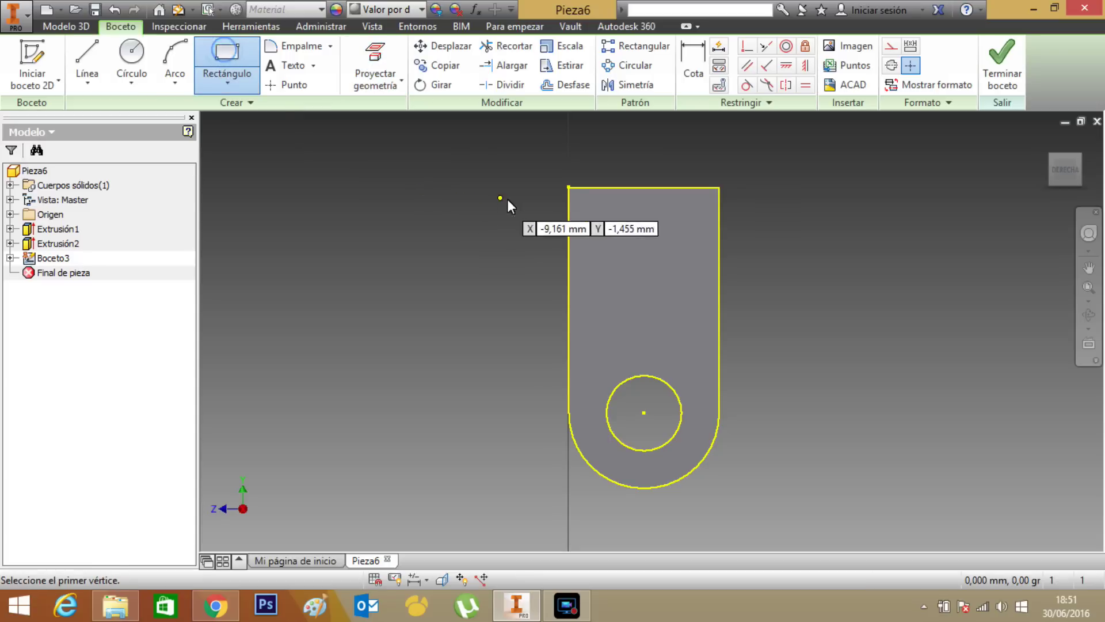
click(569, 188)
click(687, 248)
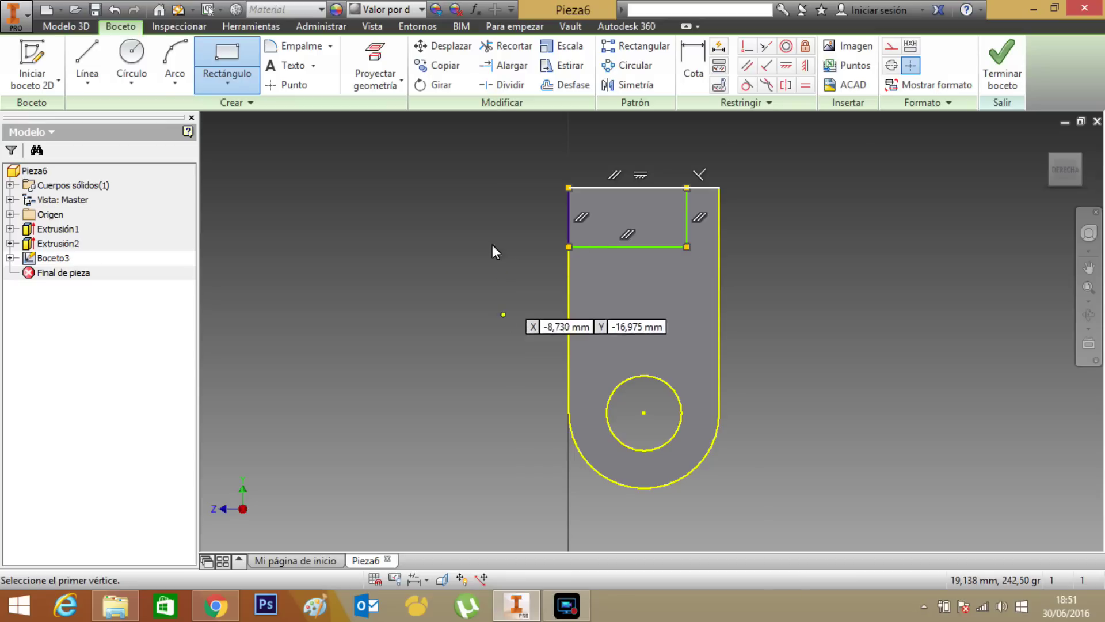
click(693, 51)
click(686, 218)
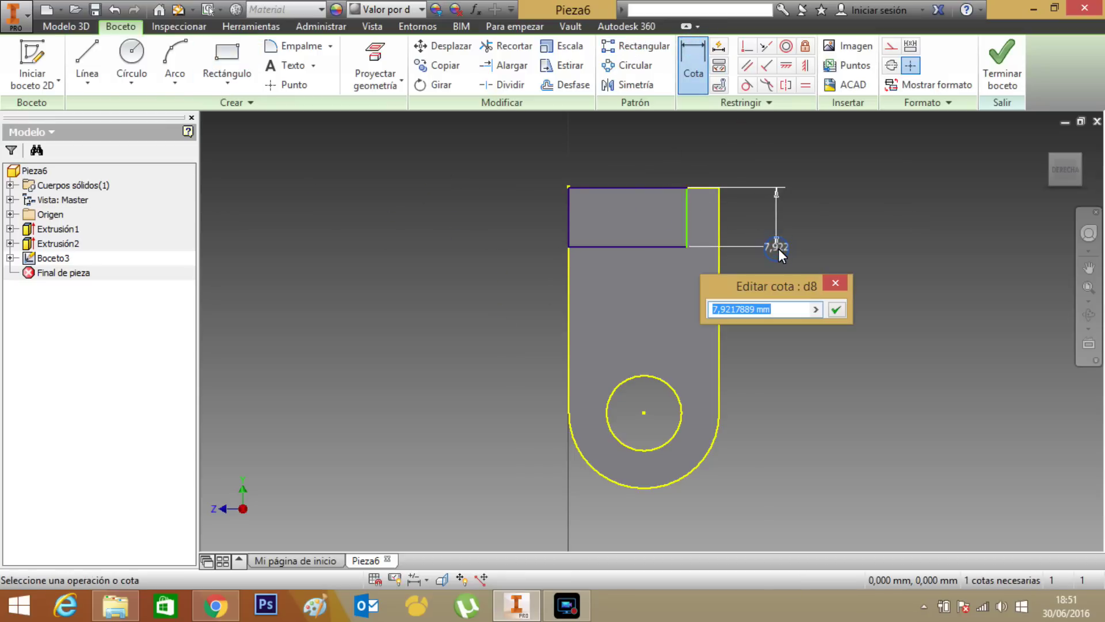
text(10)
key(Return)
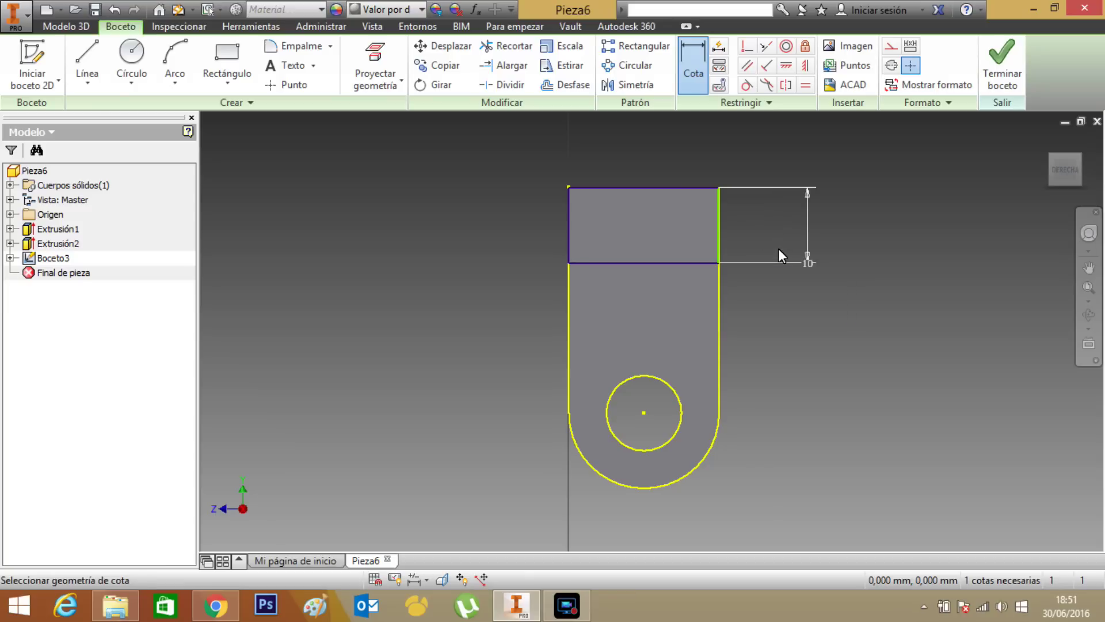
Dimension the rectangle to 20 mm wide and finish the sketch Boceto3.
click(640, 263)
click(502, 305)
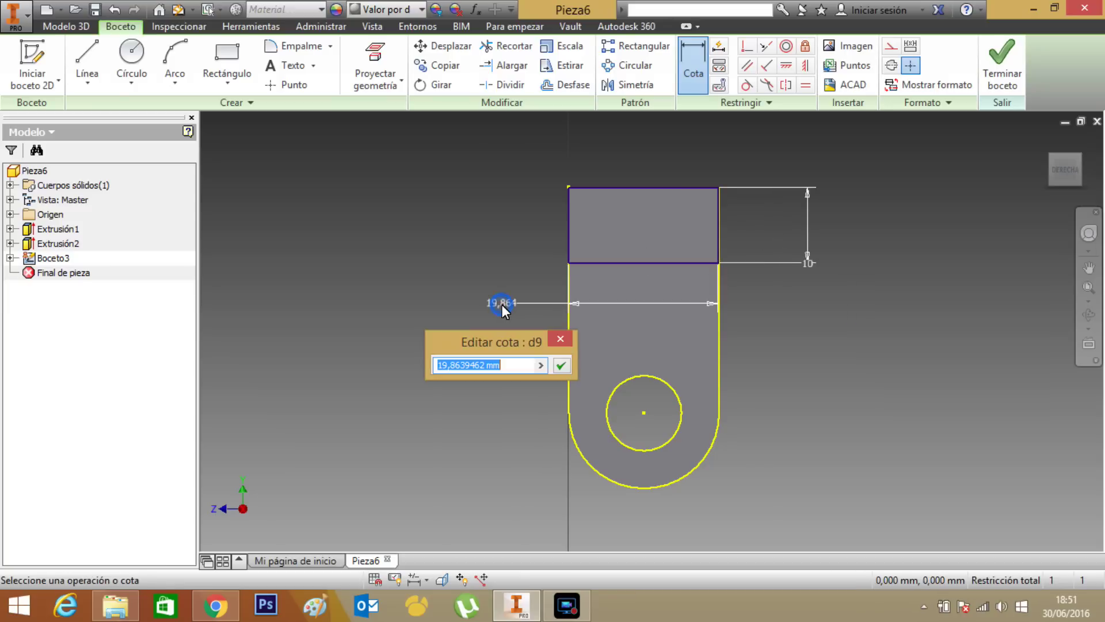
text(20)
key(Return)
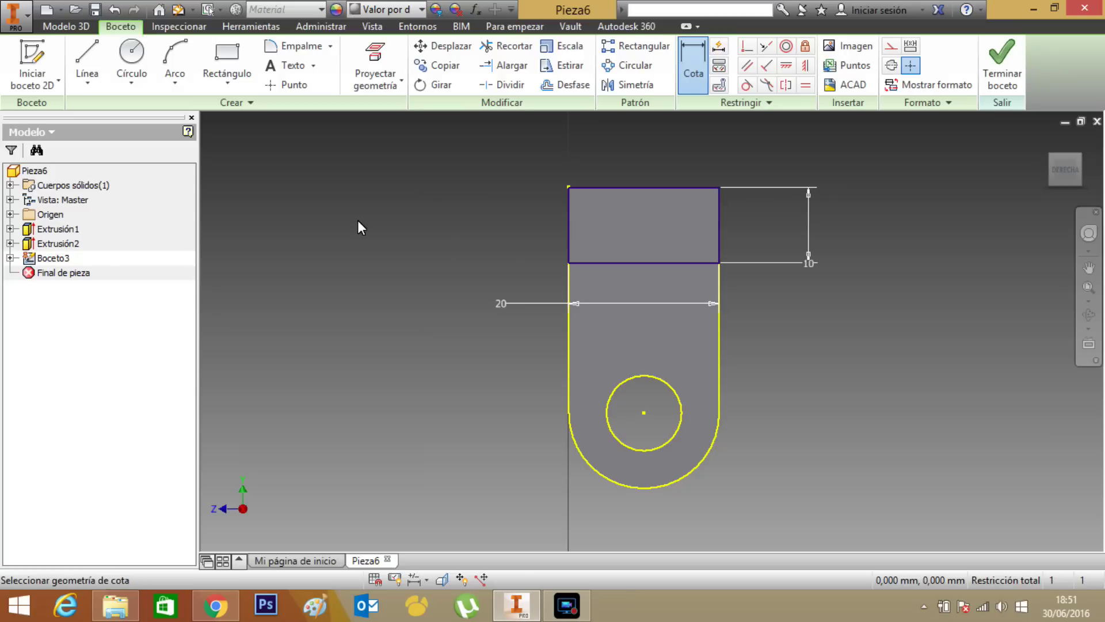
click(1000, 67)
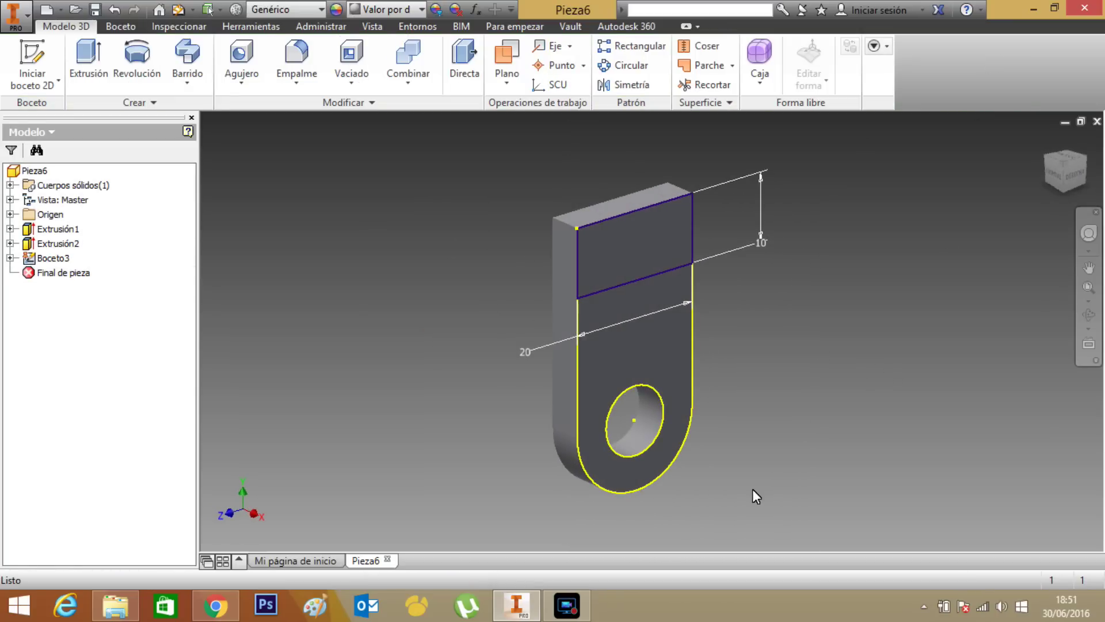
click(86, 61)
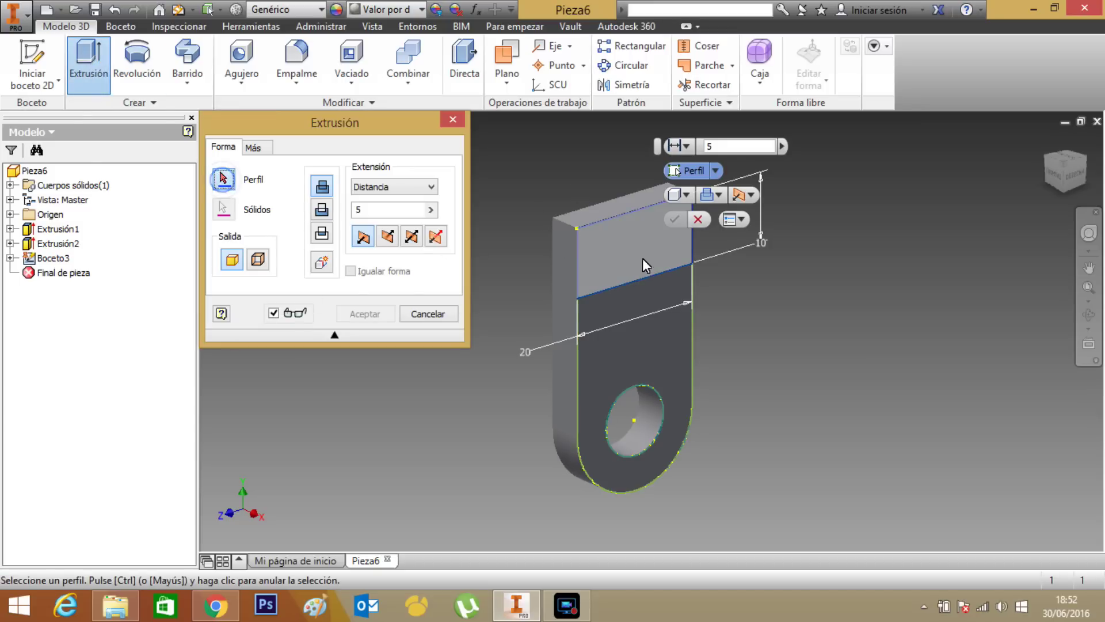
Extrude Boceto3's 20 × 10 top rectangle 15 mm into a block atop the plate.
click(631, 247)
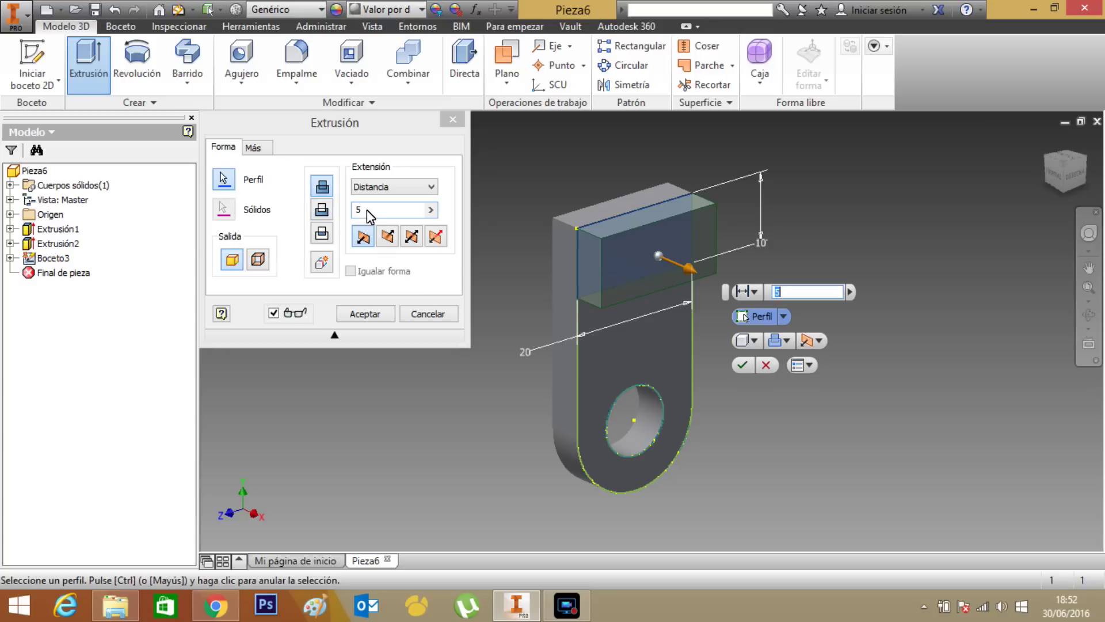
click(367, 210)
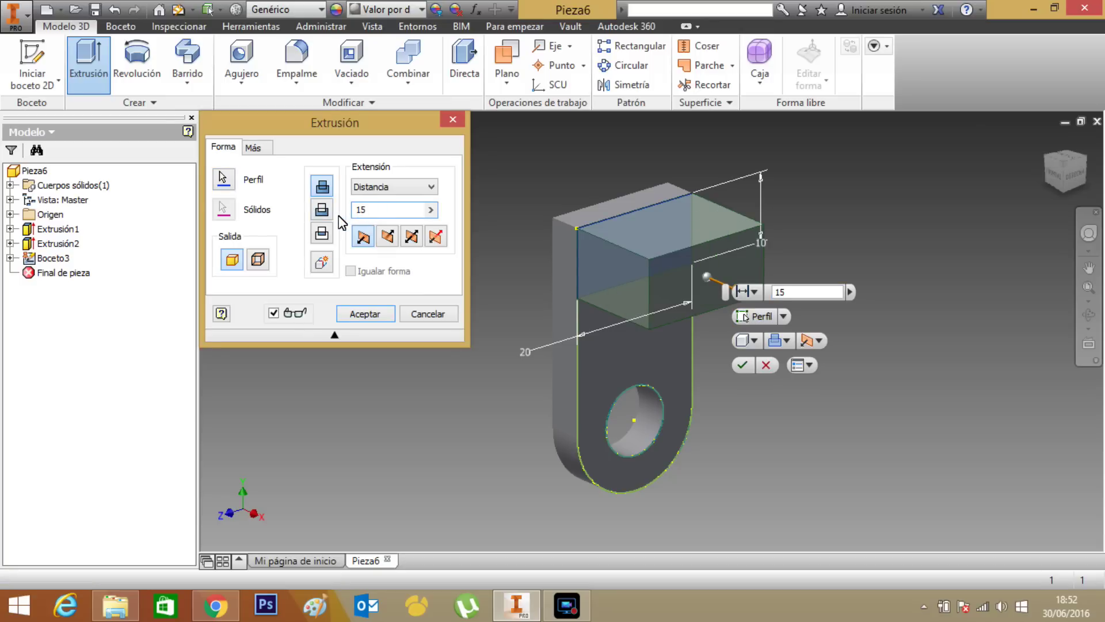
click(376, 319)
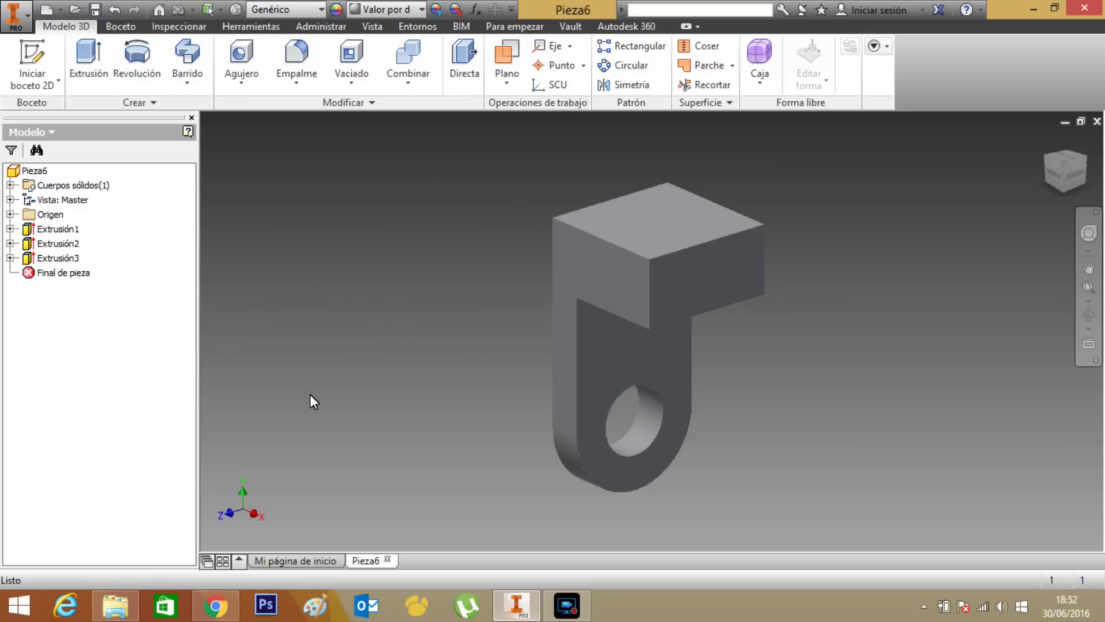
click(701, 280)
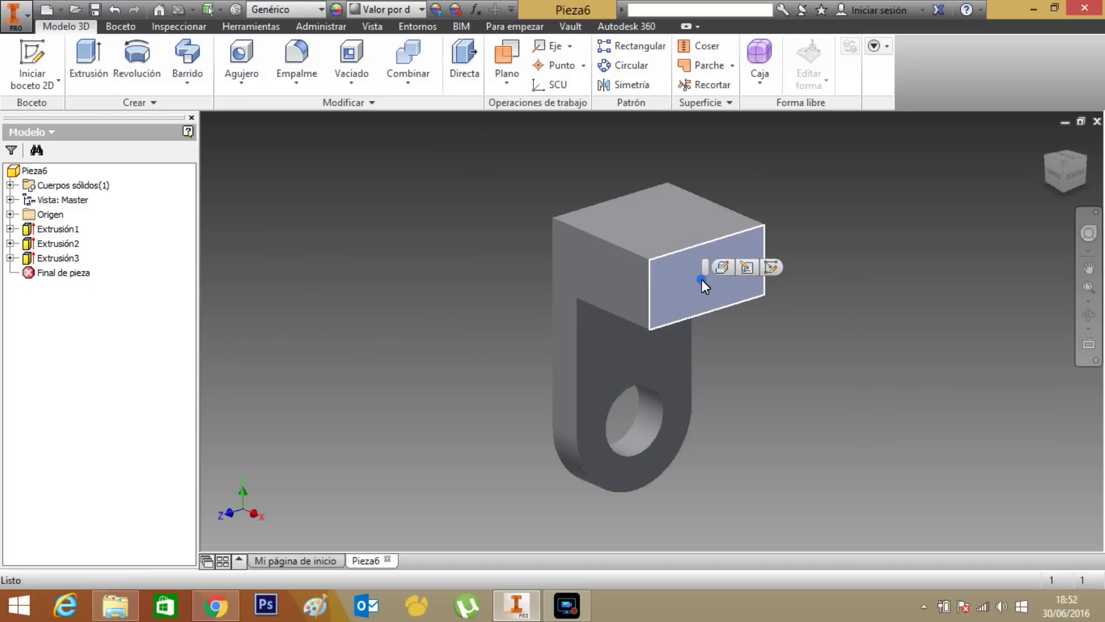
Start Boceto4 on the block's front face and project the face outline into it.
click(773, 268)
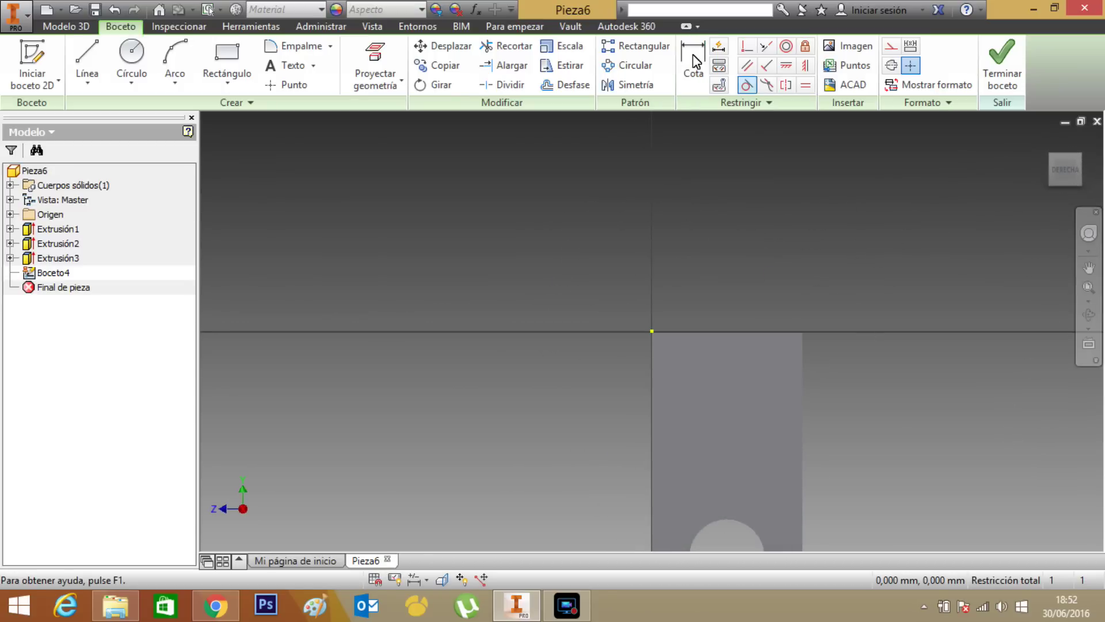
click(375, 64)
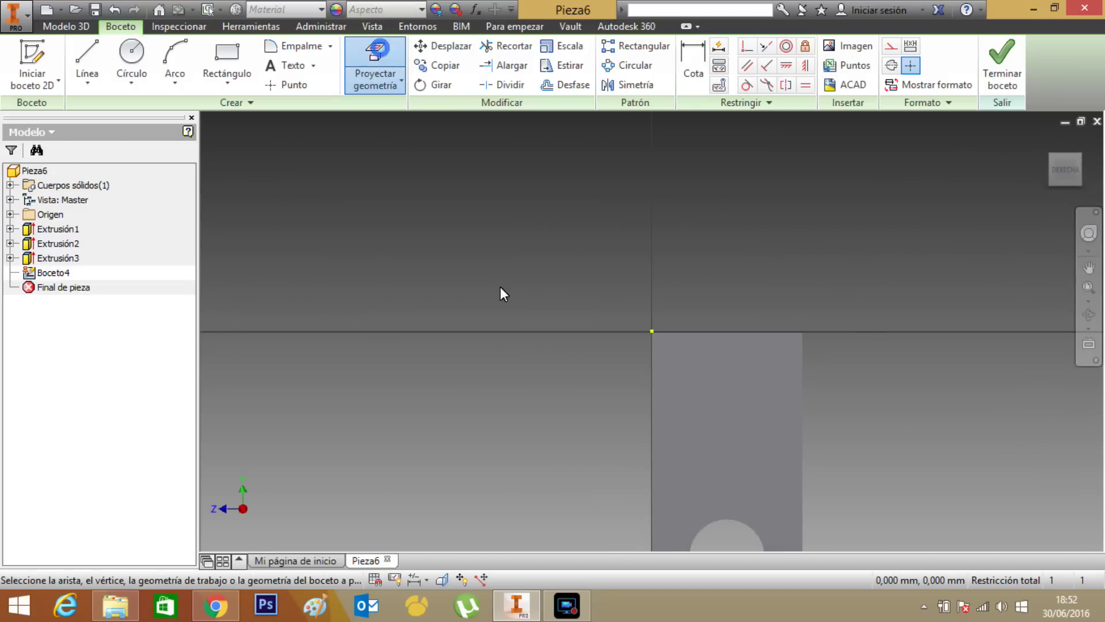
click(713, 365)
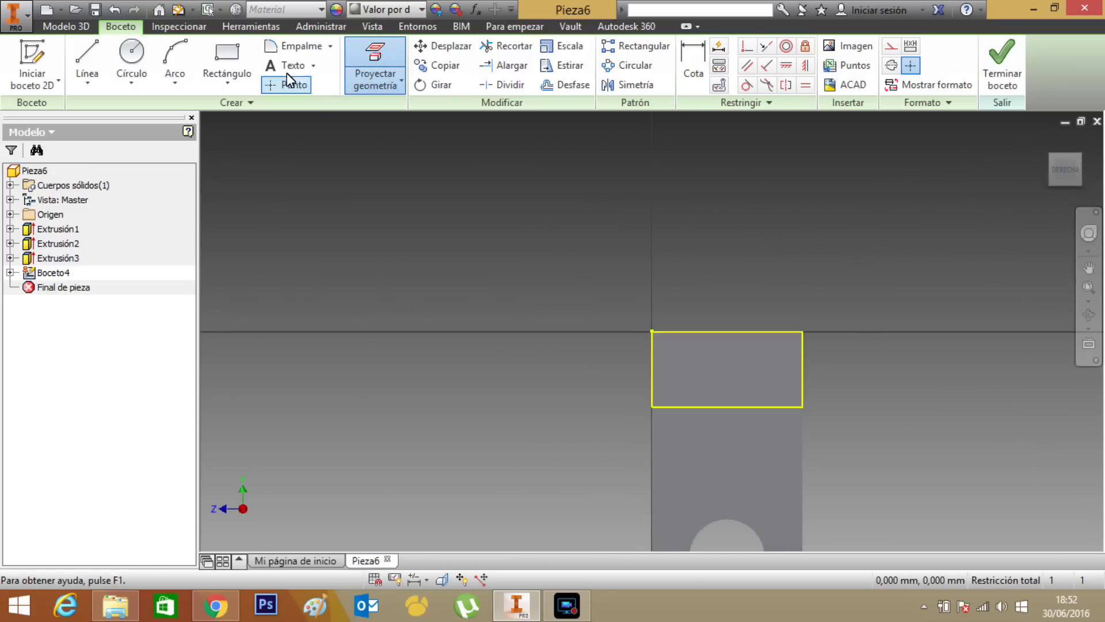
Draw a two-corner rectangle from the face corner up above the face.
click(224, 56)
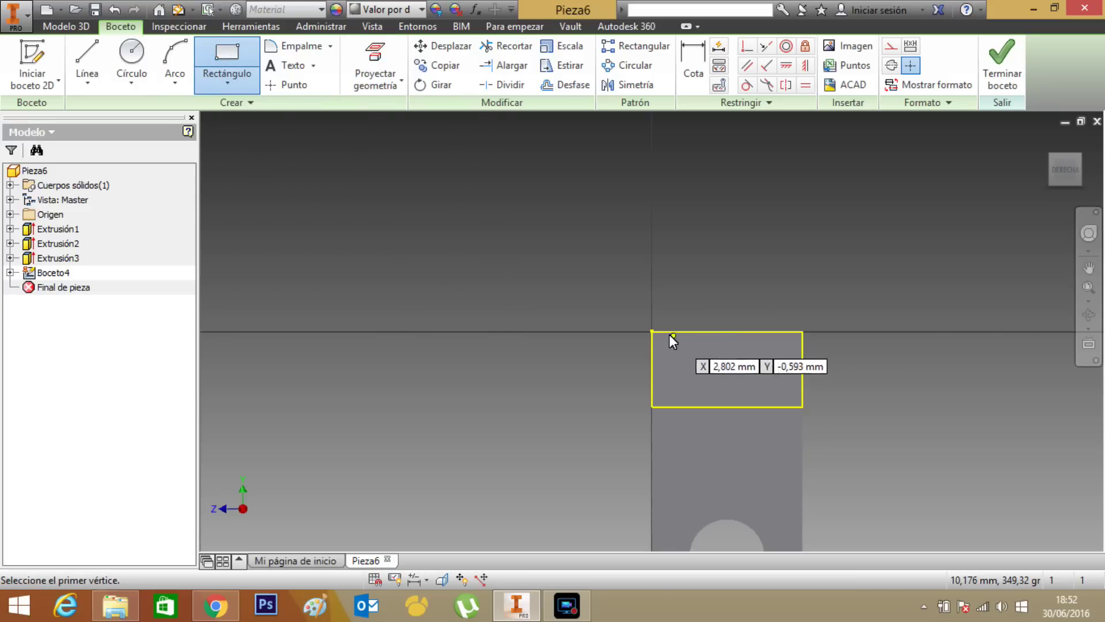
click(651, 331)
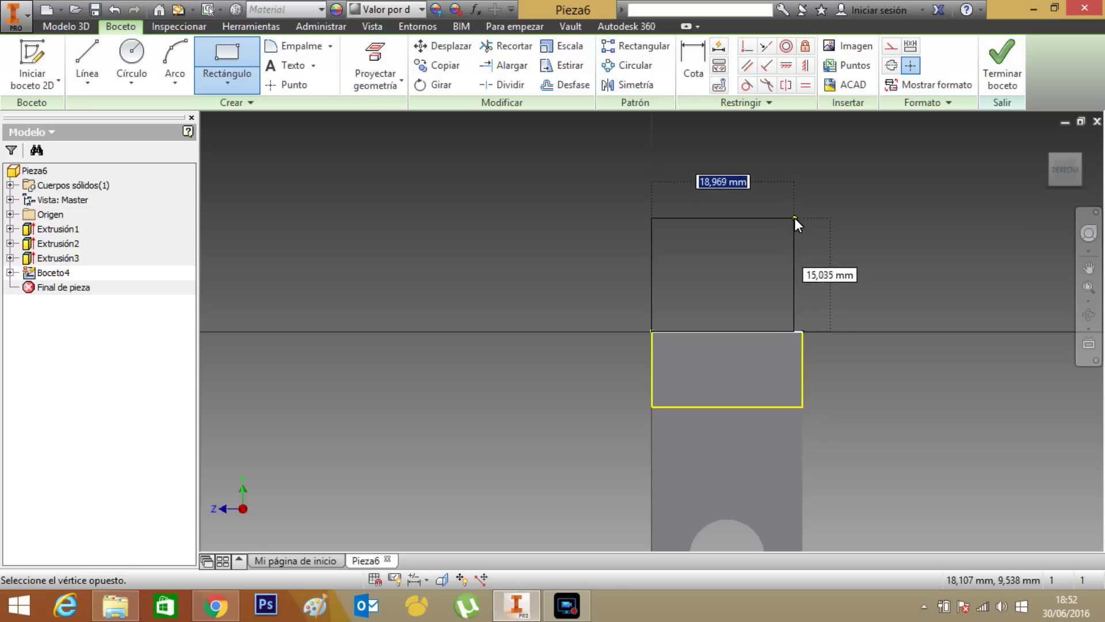
click(792, 216)
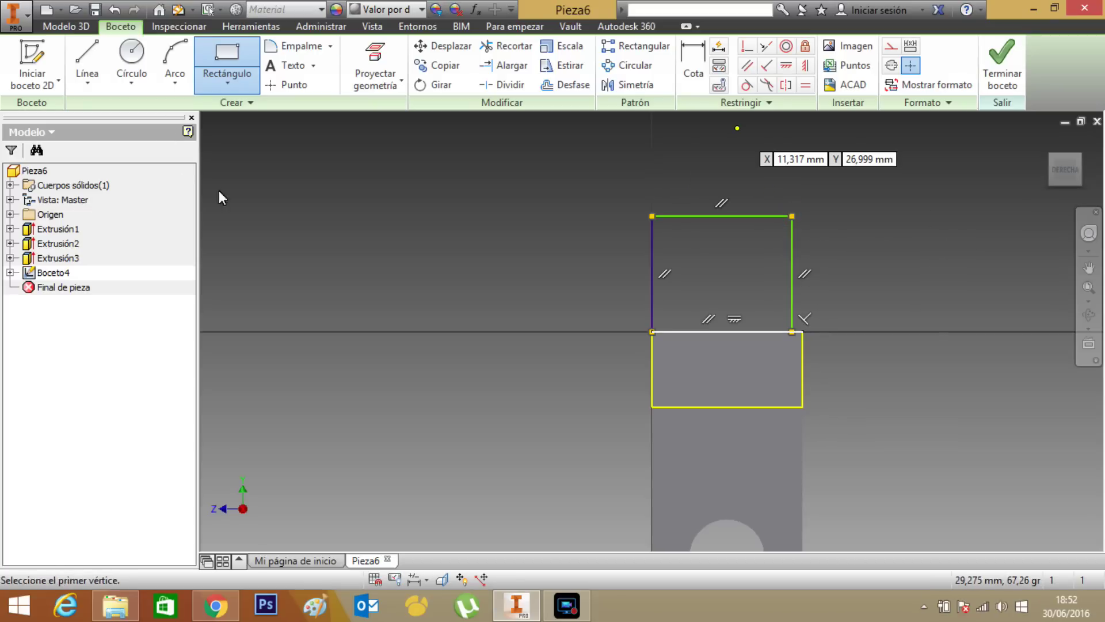
Draw a circle centred on the rectangle's top-edge midpoint.
click(132, 54)
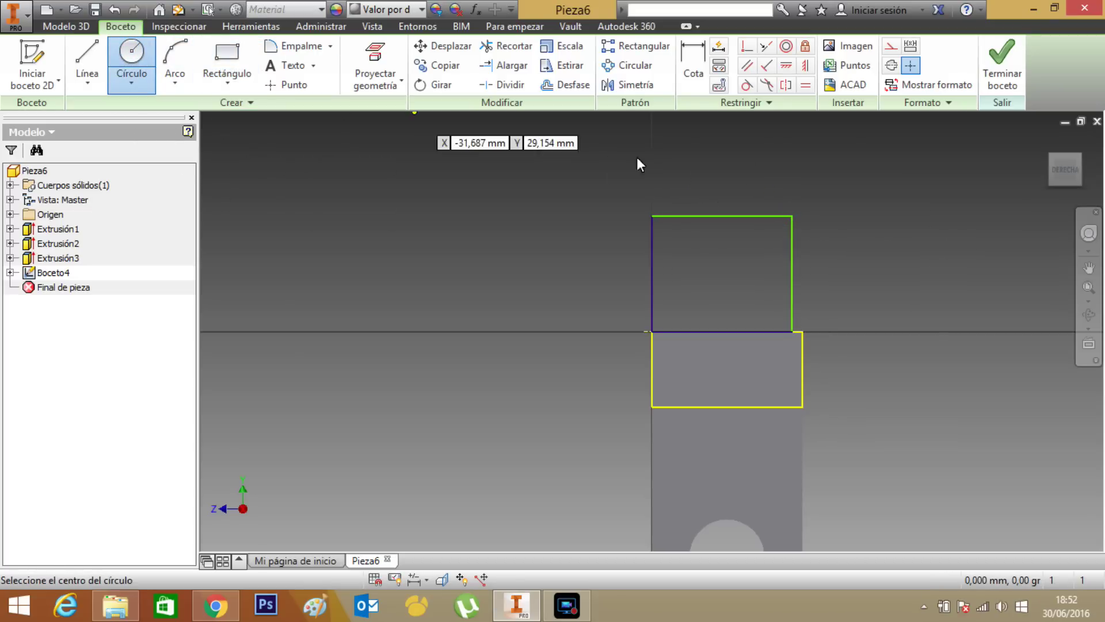
click(722, 215)
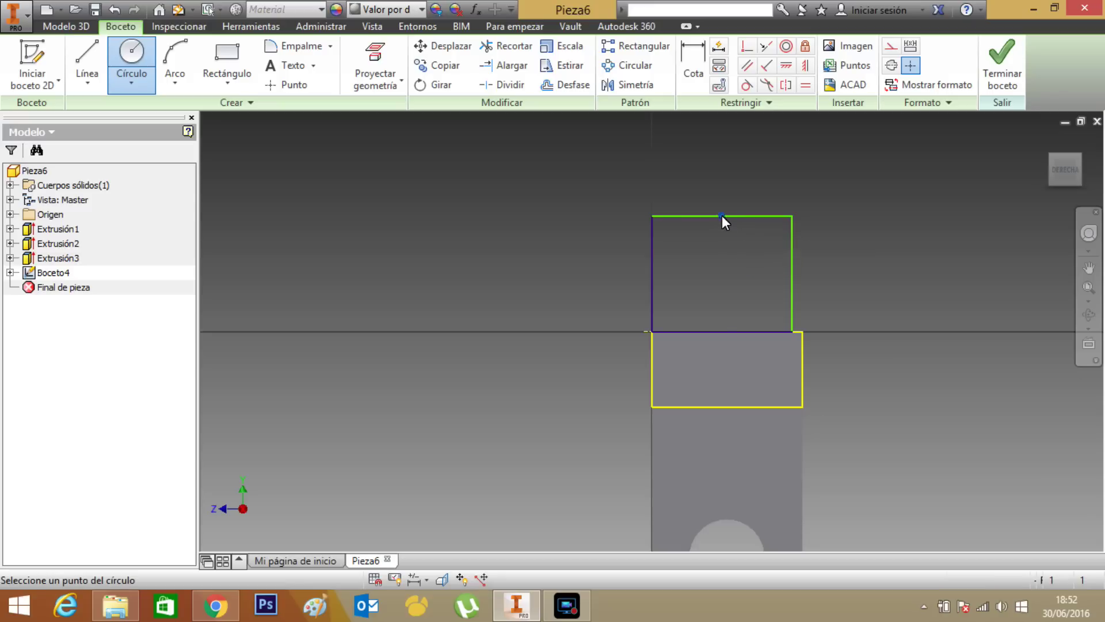
click(747, 169)
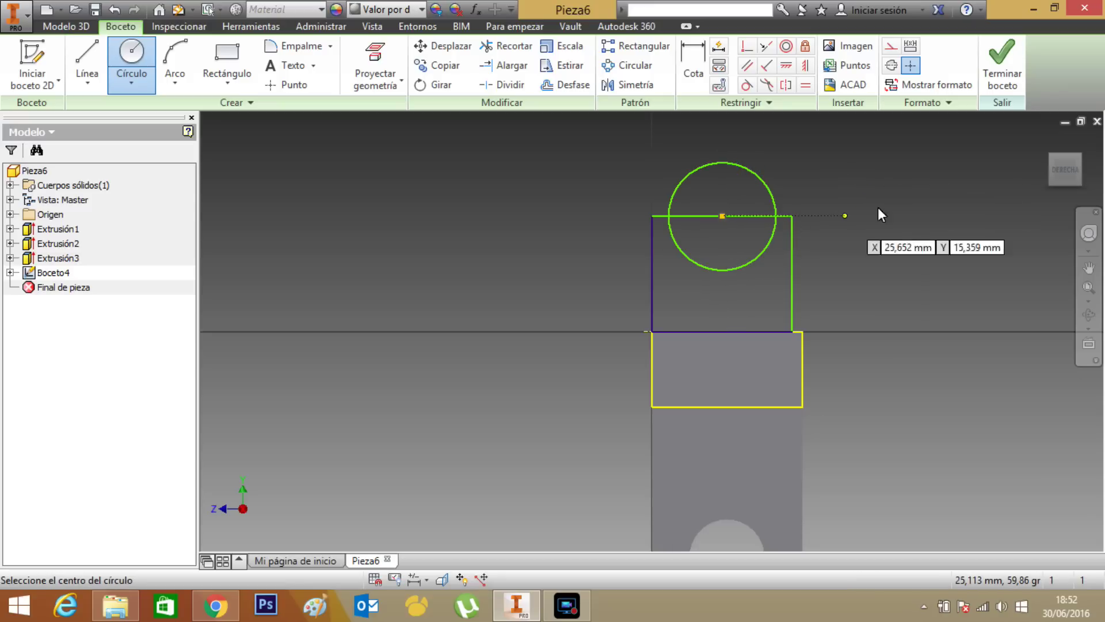
scroll(903, 268, down, 3)
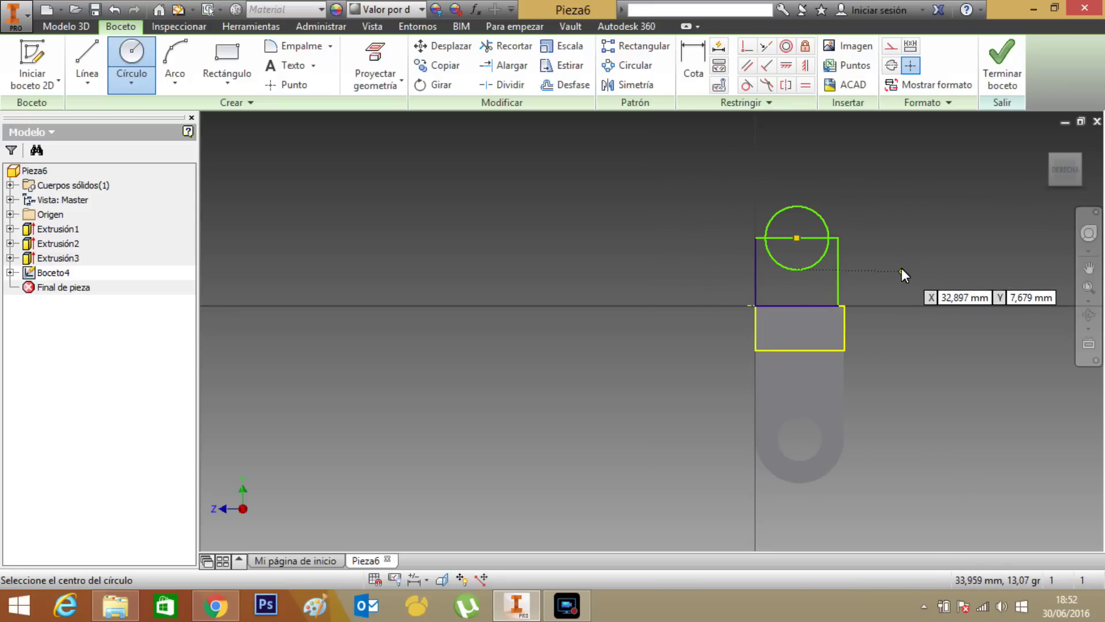
Dimension the rectangle's right edge to a height of 20.
click(690, 54)
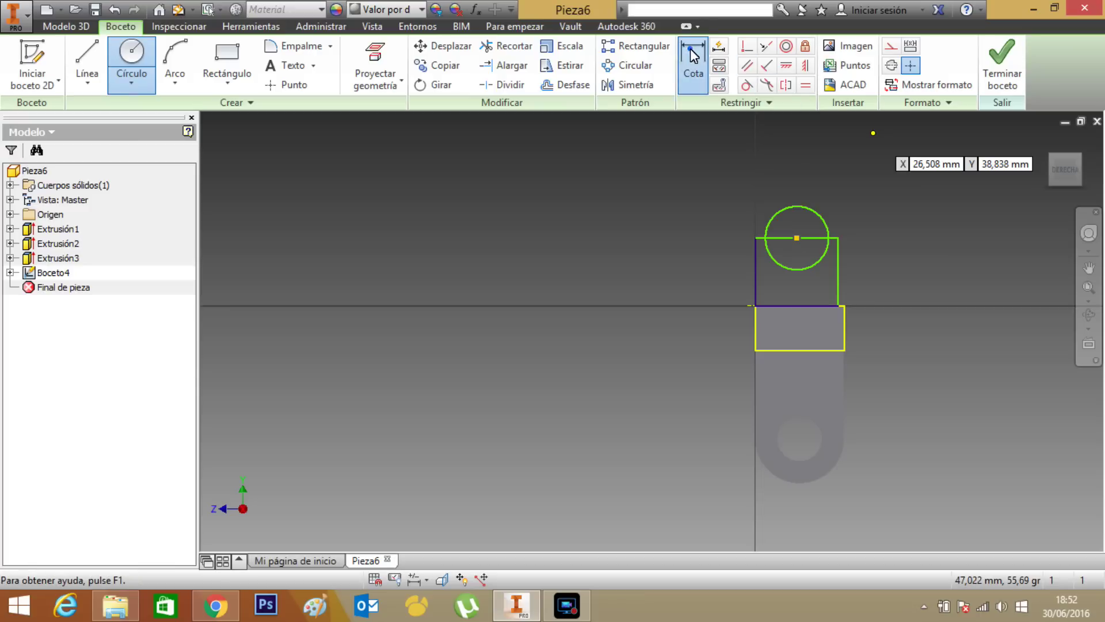
click(838, 266)
click(886, 261)
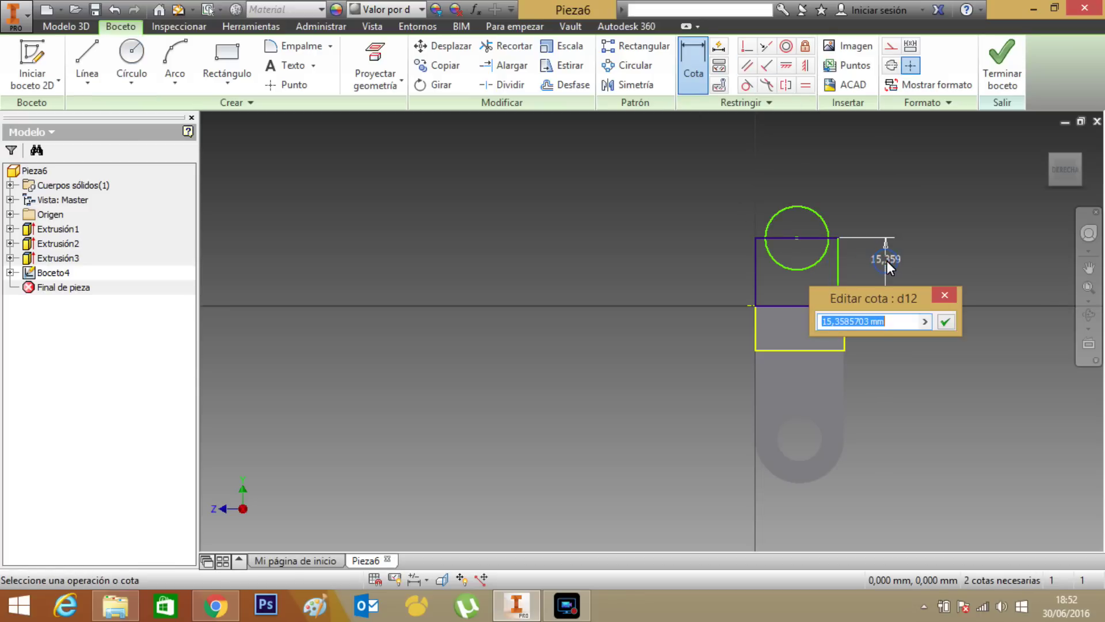
text(20)
key(Return)
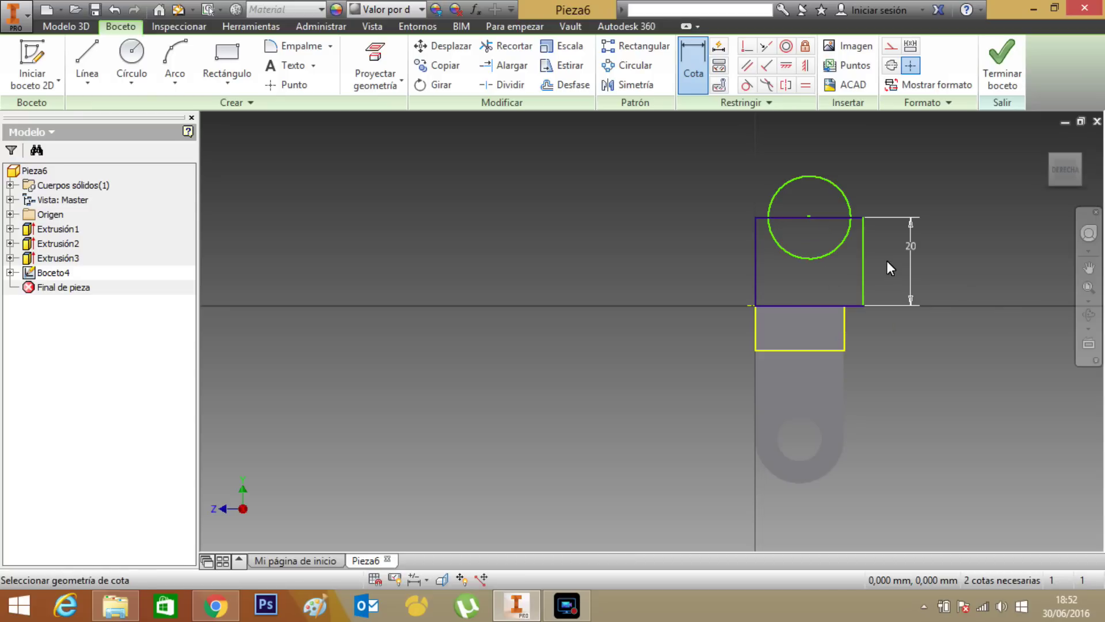
click(782, 305)
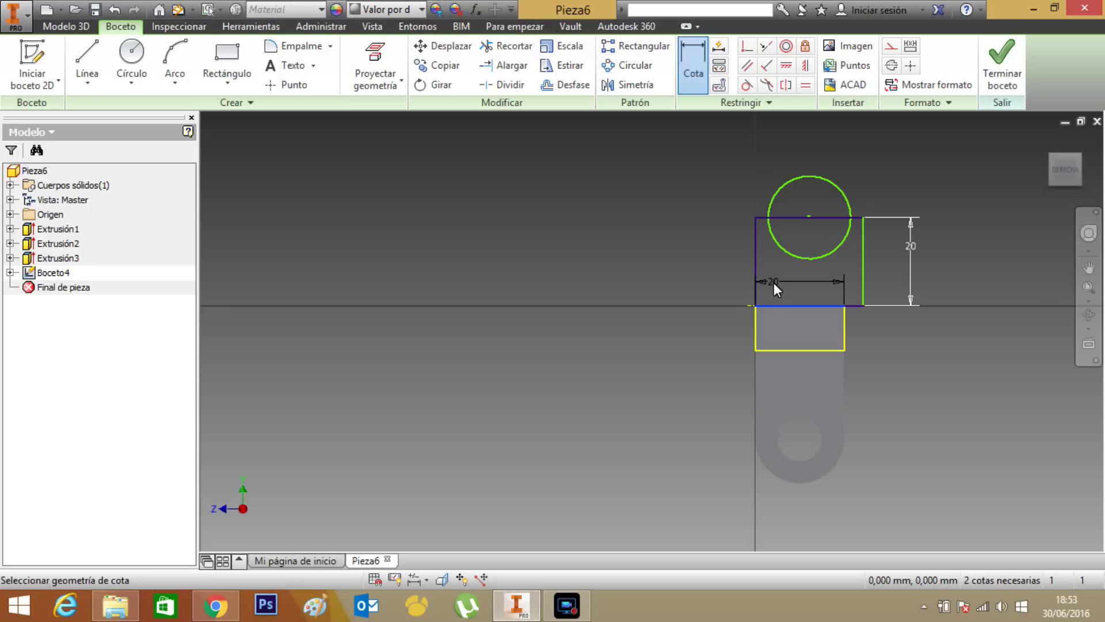
key(Escape)
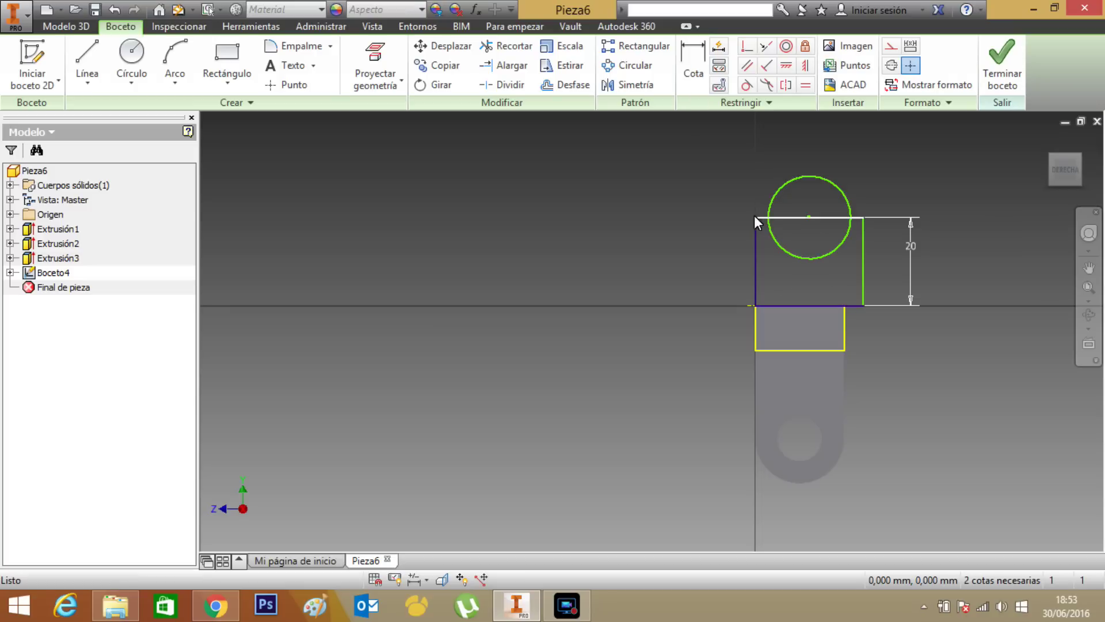
Dimension the rectangle's top edge to a width of 20.
click(794, 217)
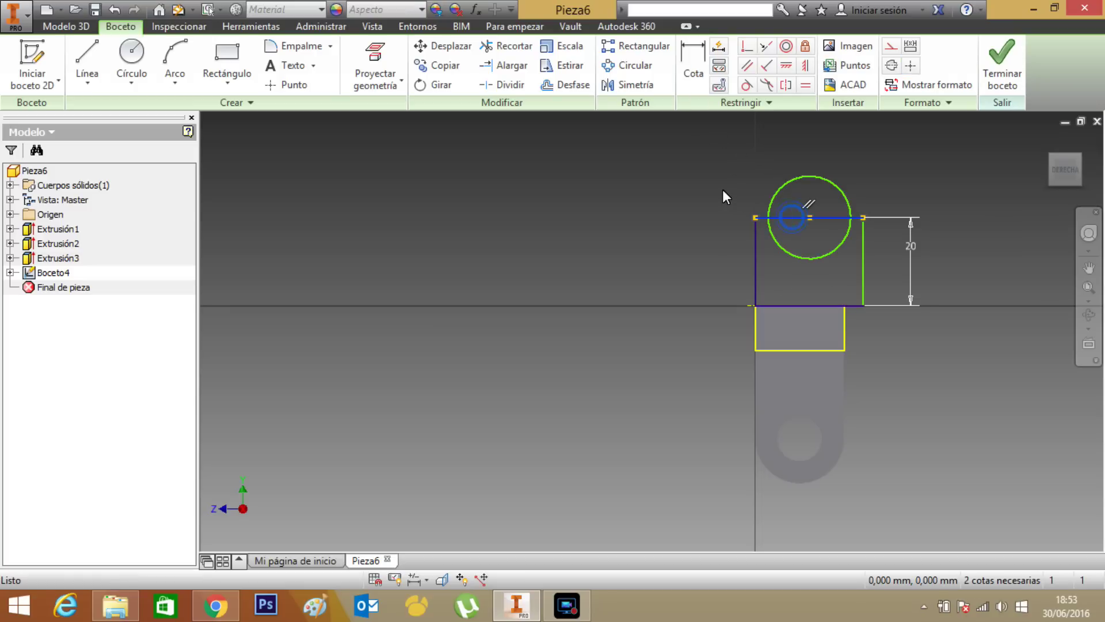
click(692, 52)
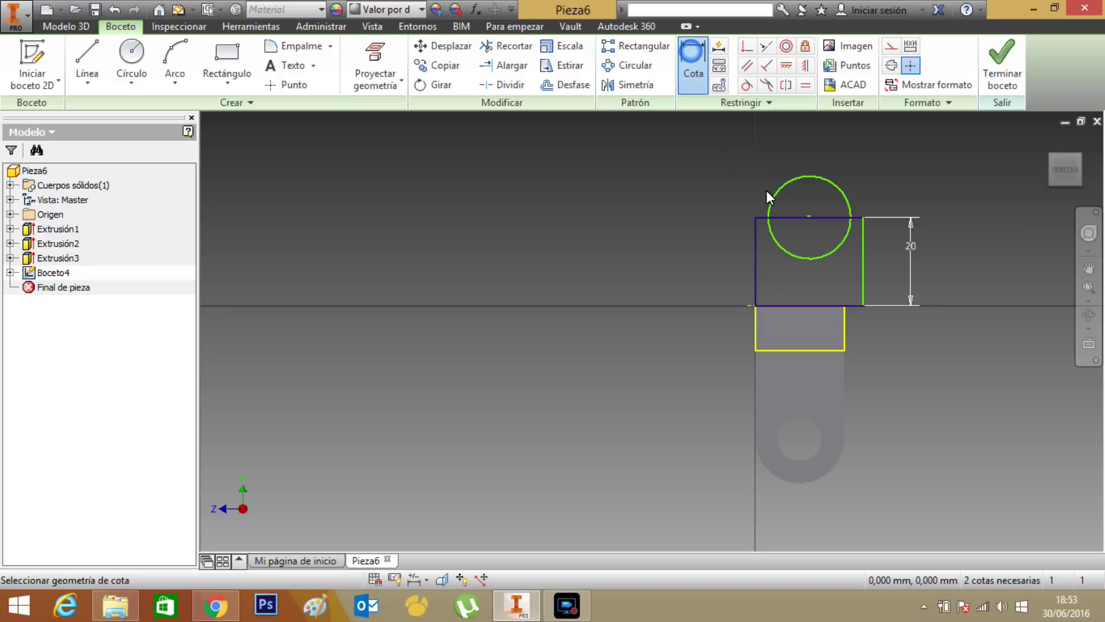
click(782, 218)
click(682, 187)
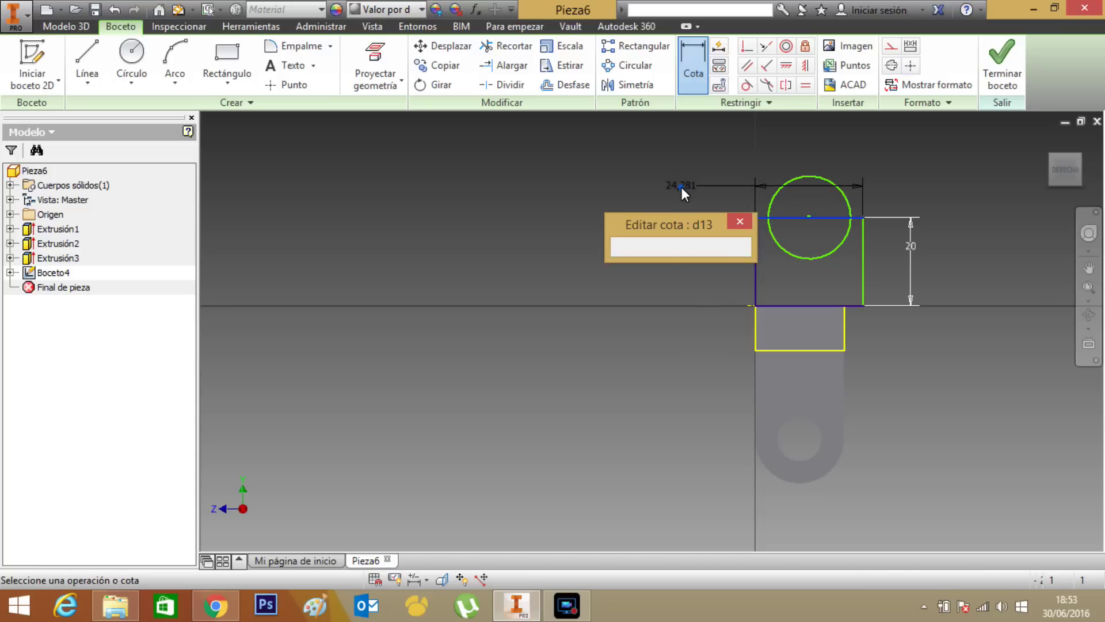
text(20)
key(Return)
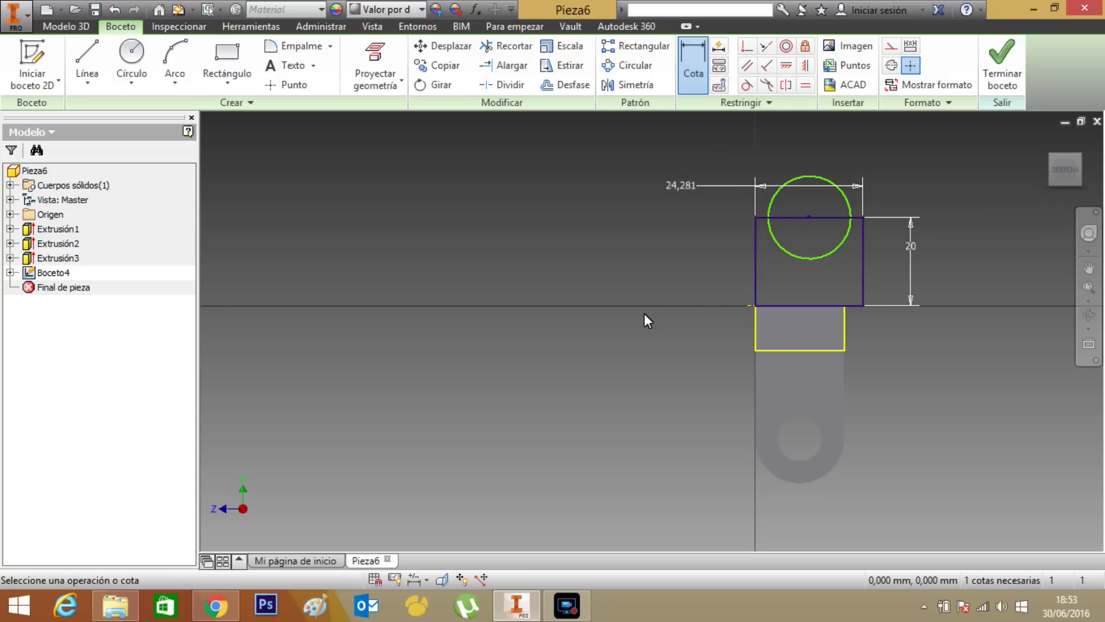
Set the circle's diameter to 20 and finish the sketch.
click(806, 178)
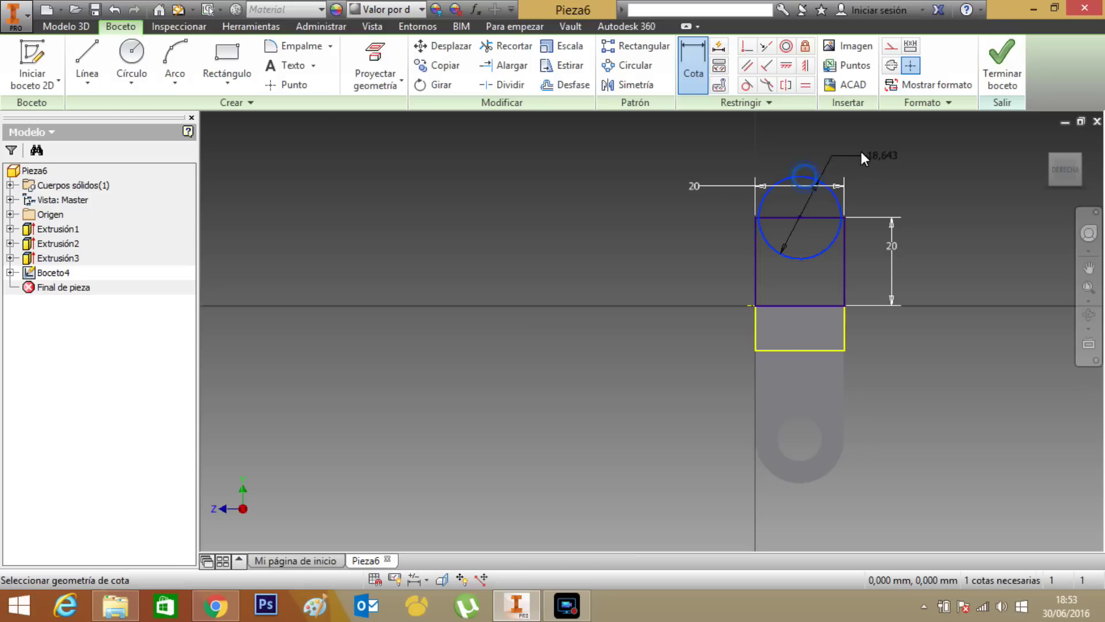
click(895, 170)
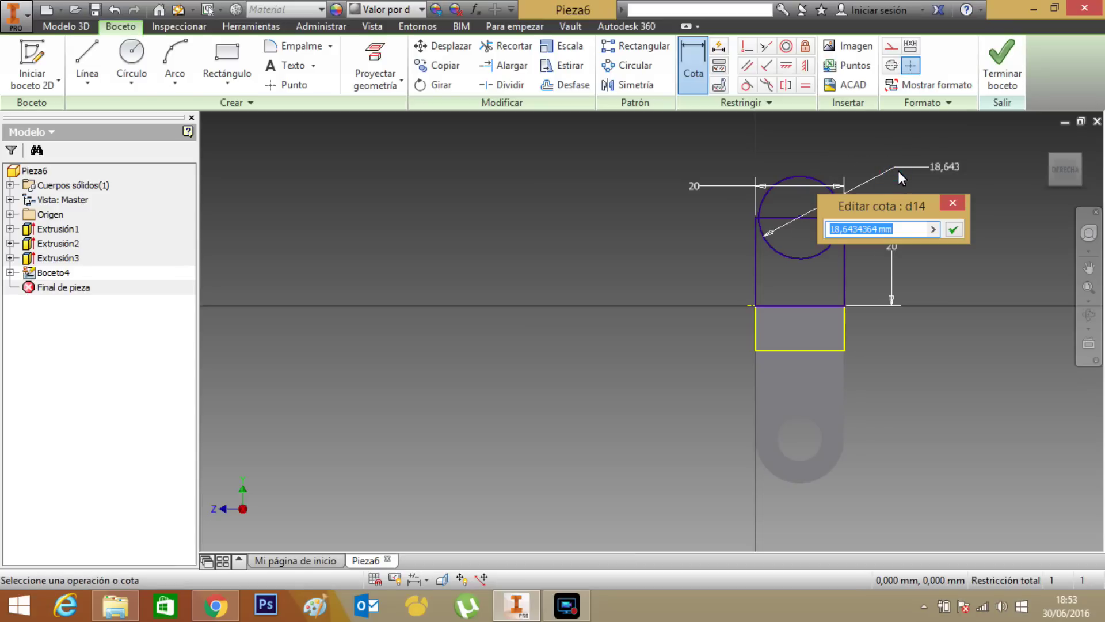
text(20)
key(Return)
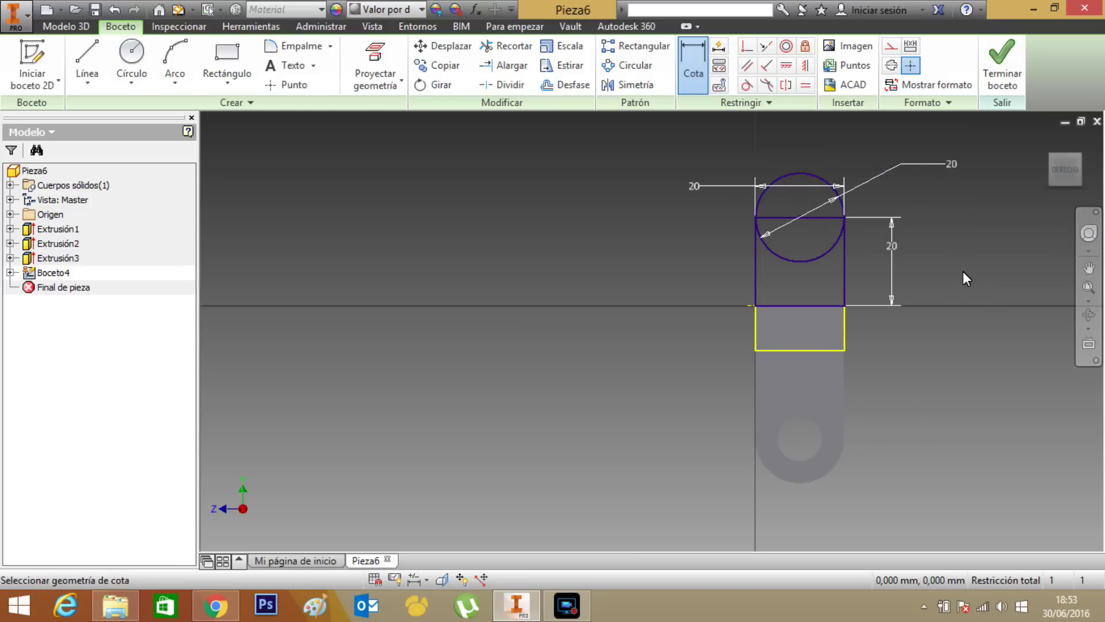
click(1003, 63)
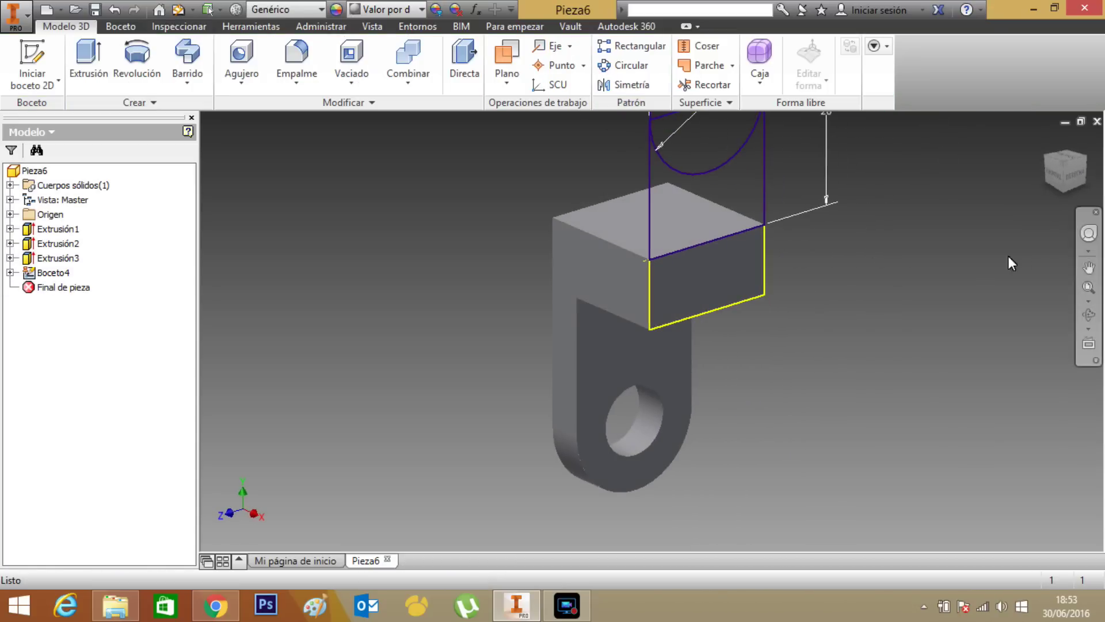
Extrude the rectangle-and-circle profile 10 mm backward into a rounded upright tab.
click(1089, 267)
drag(727, 267, 724, 361)
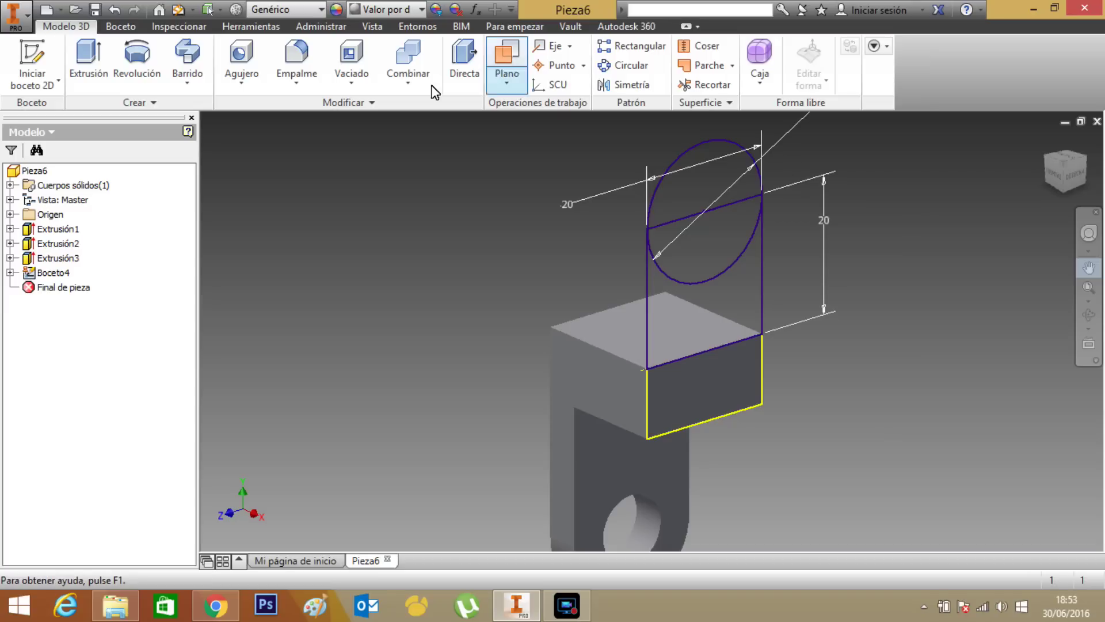
click(84, 64)
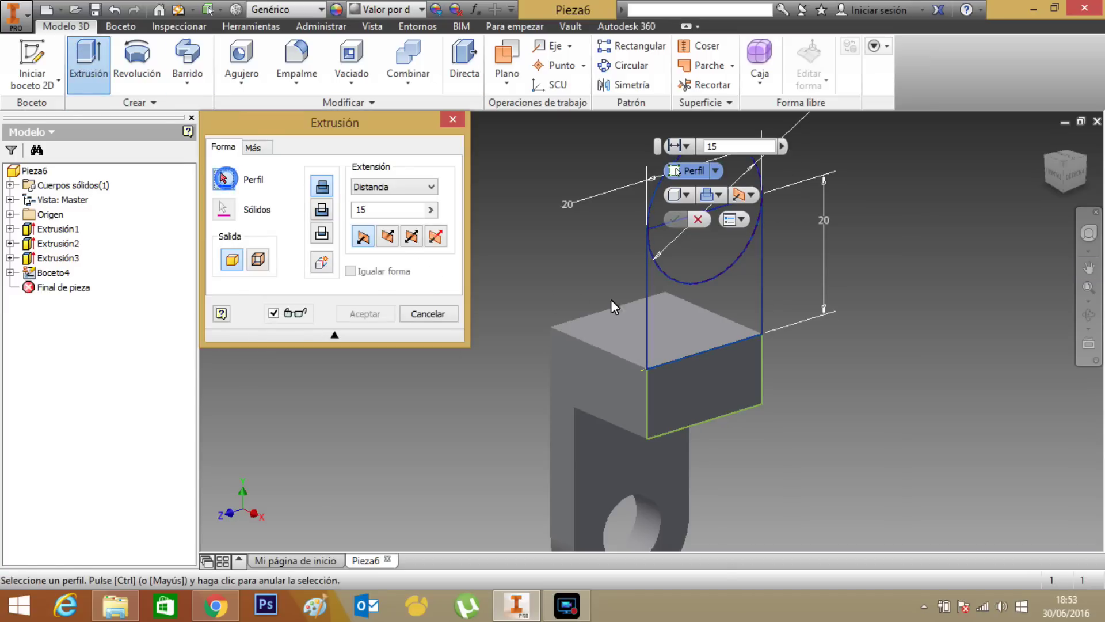
click(689, 309)
click(690, 206)
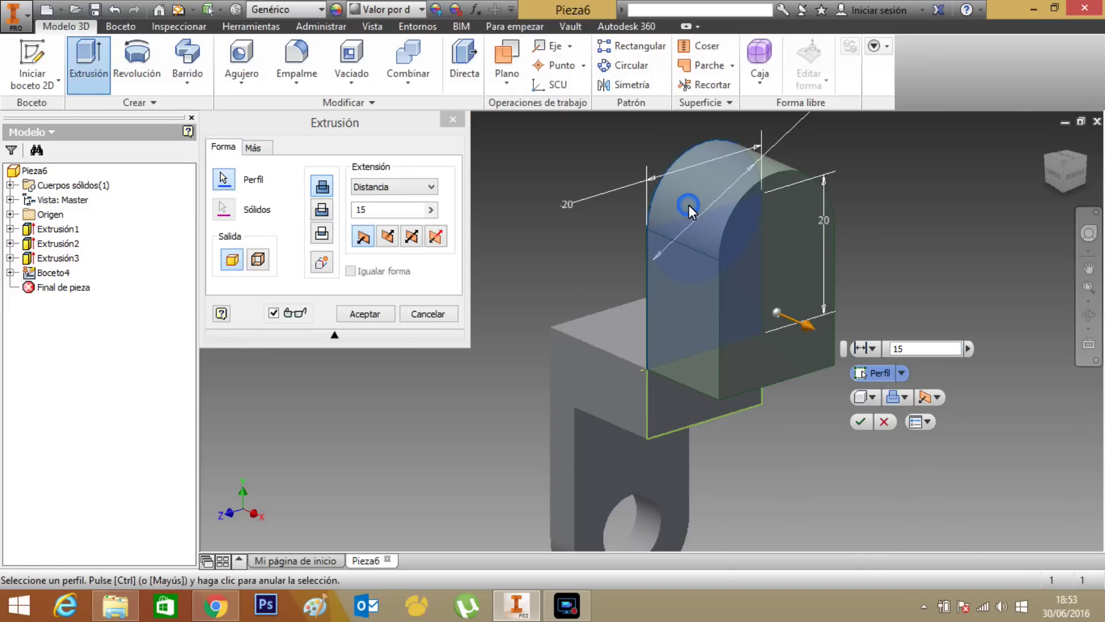
click(388, 236)
click(379, 211)
text(10)
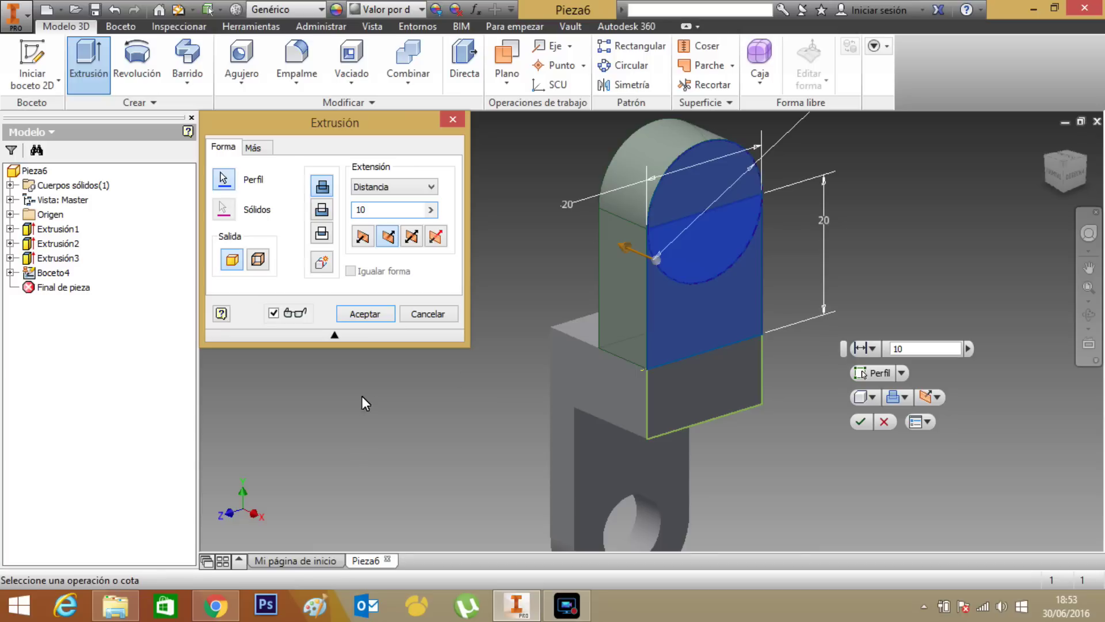
click(363, 315)
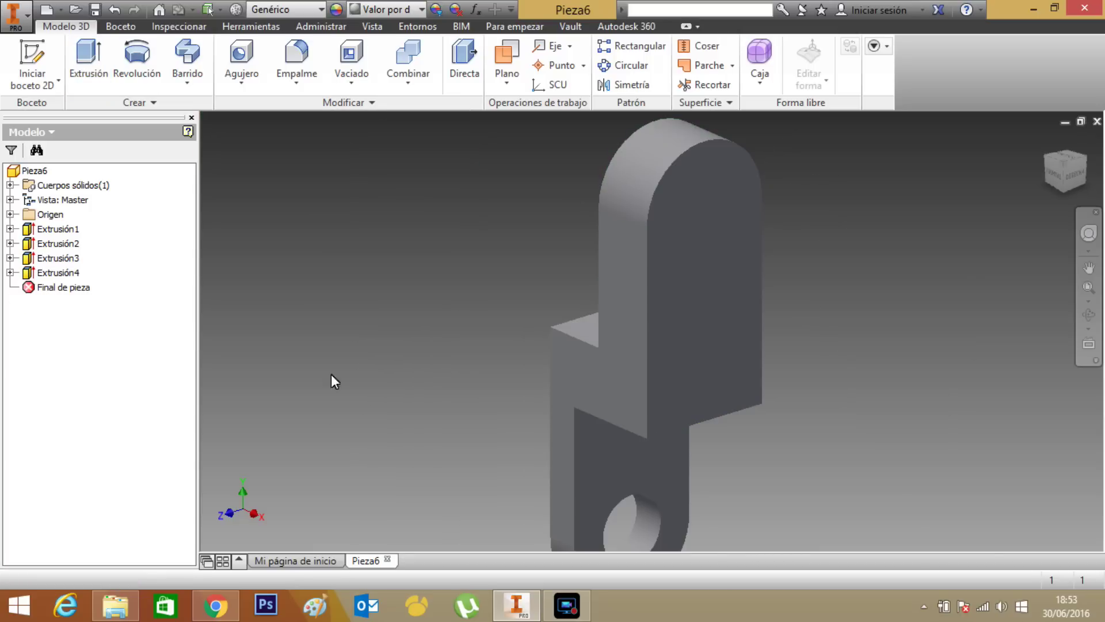
click(713, 227)
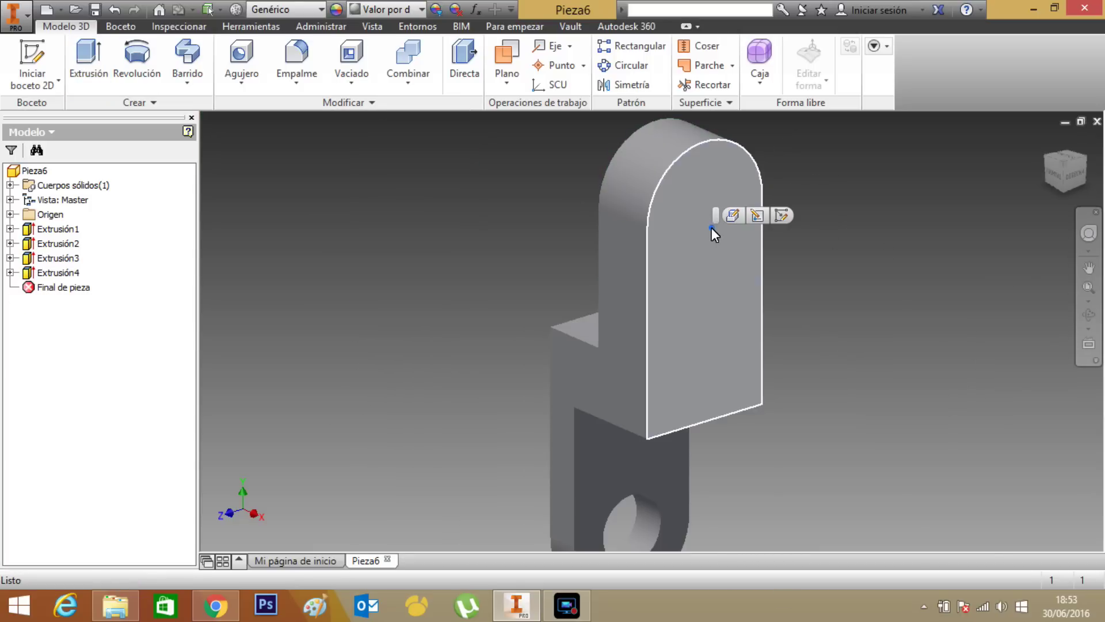
Start Boceto5 on the tab face, project its outline, and draw a circle in the rounded top.
click(782, 216)
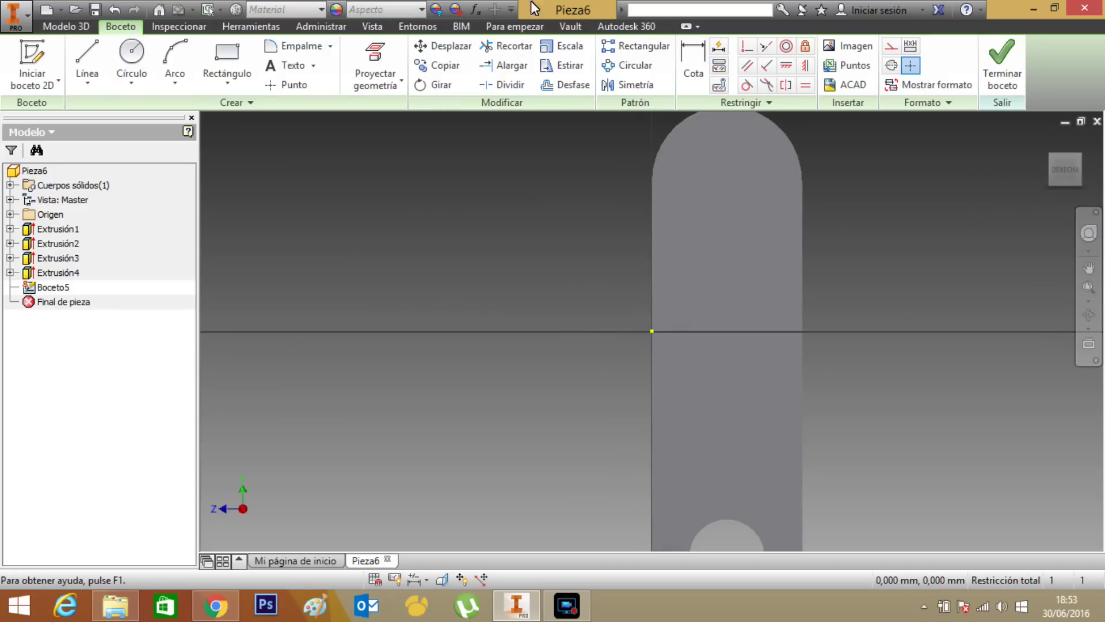
click(373, 50)
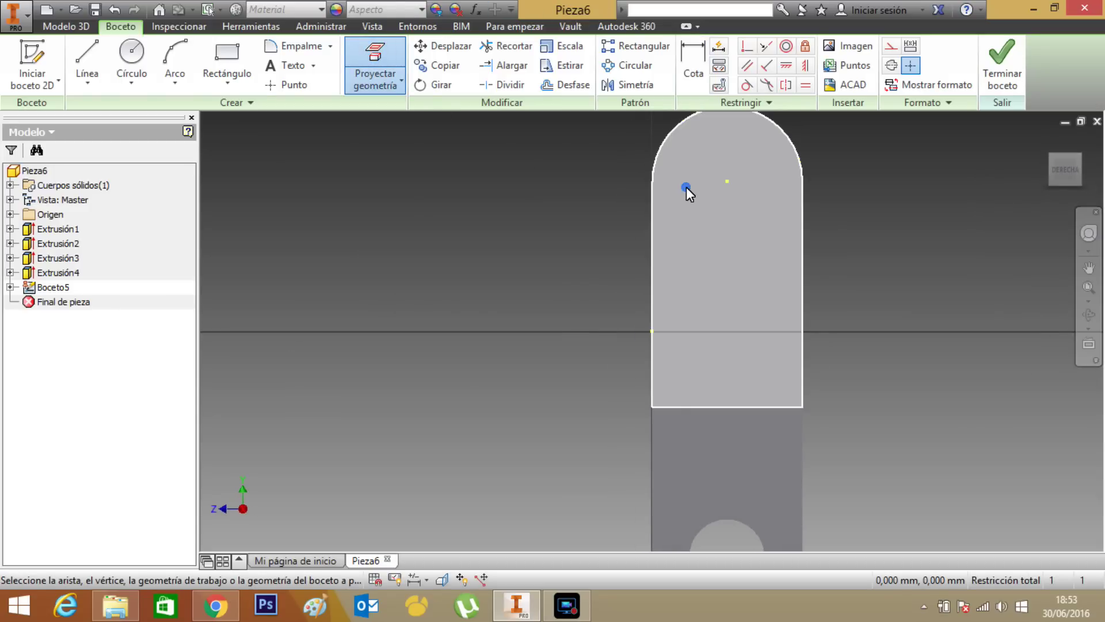
click(702, 281)
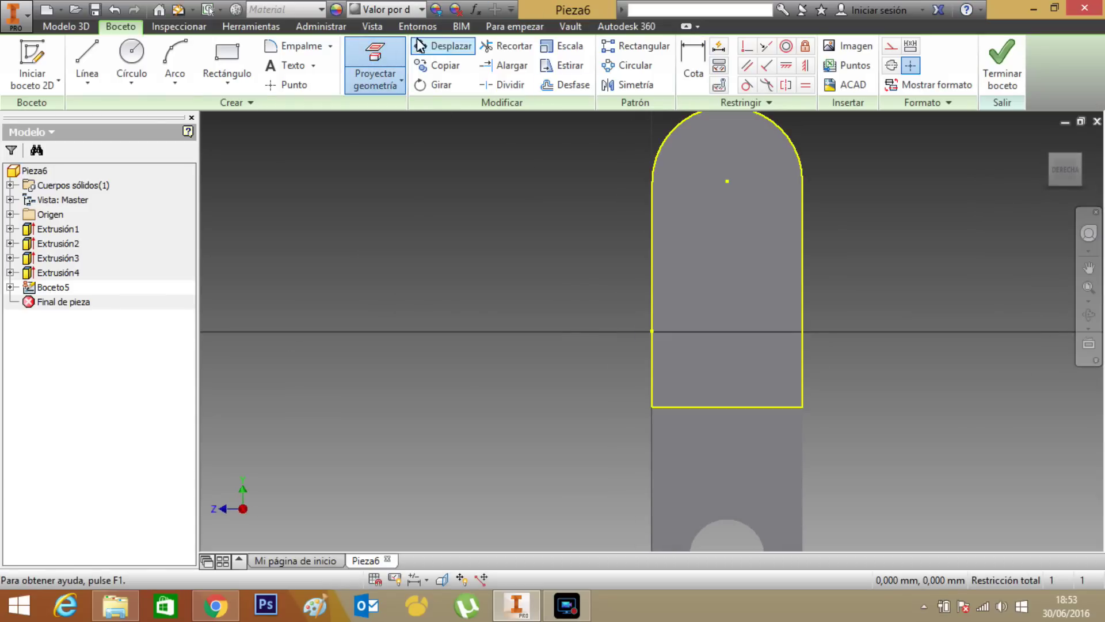
click(138, 55)
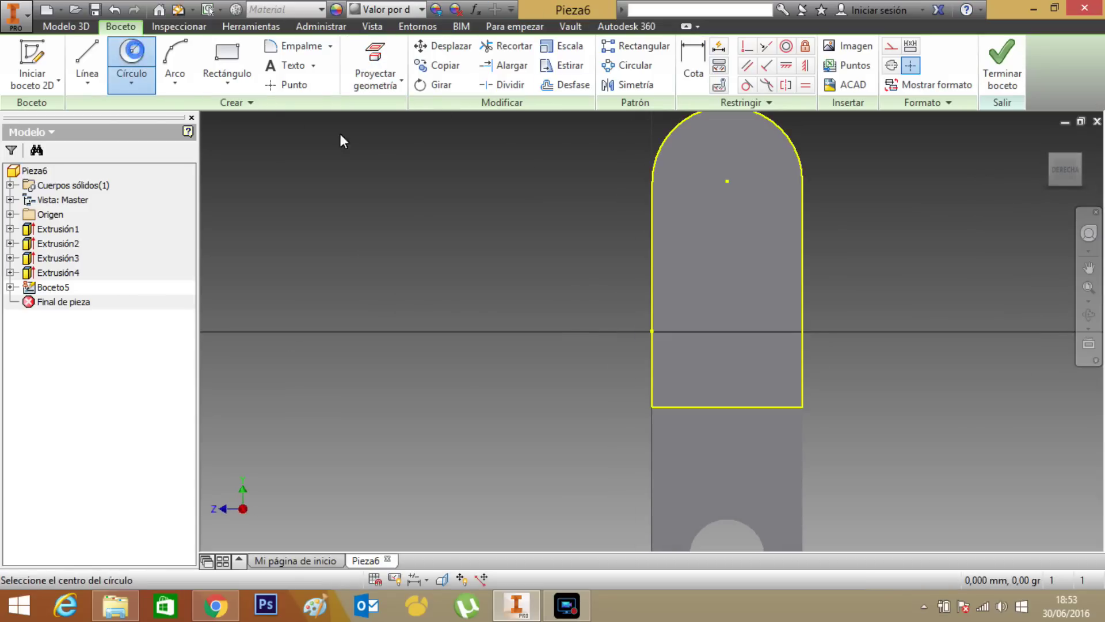
click(728, 179)
click(759, 163)
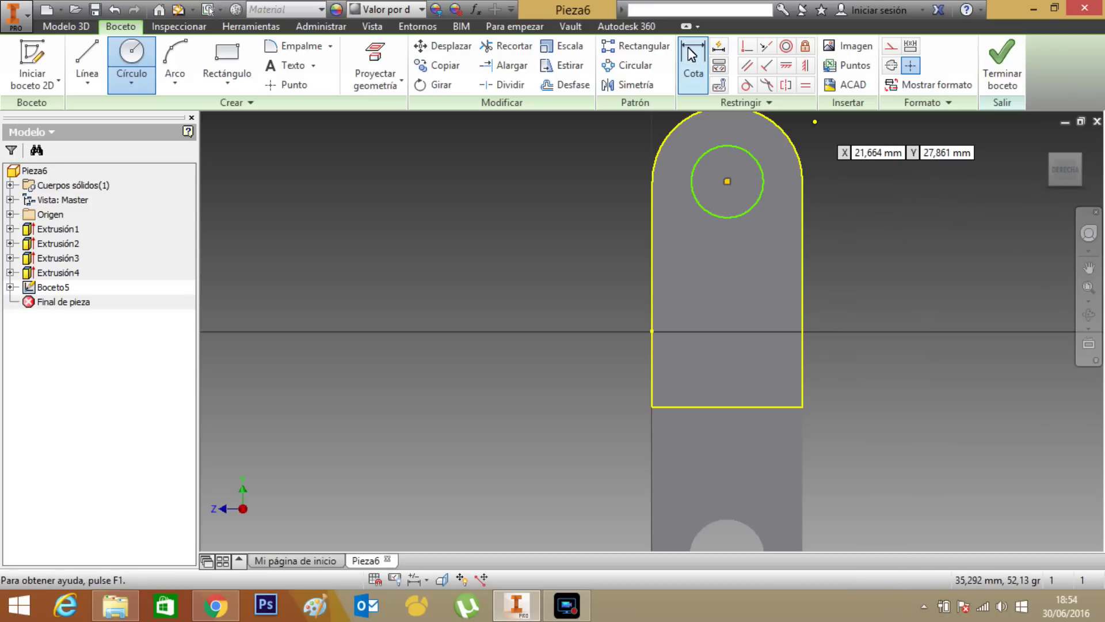
Give the circle a 10 mm diameter and finish the sketch.
click(690, 54)
click(764, 188)
click(824, 207)
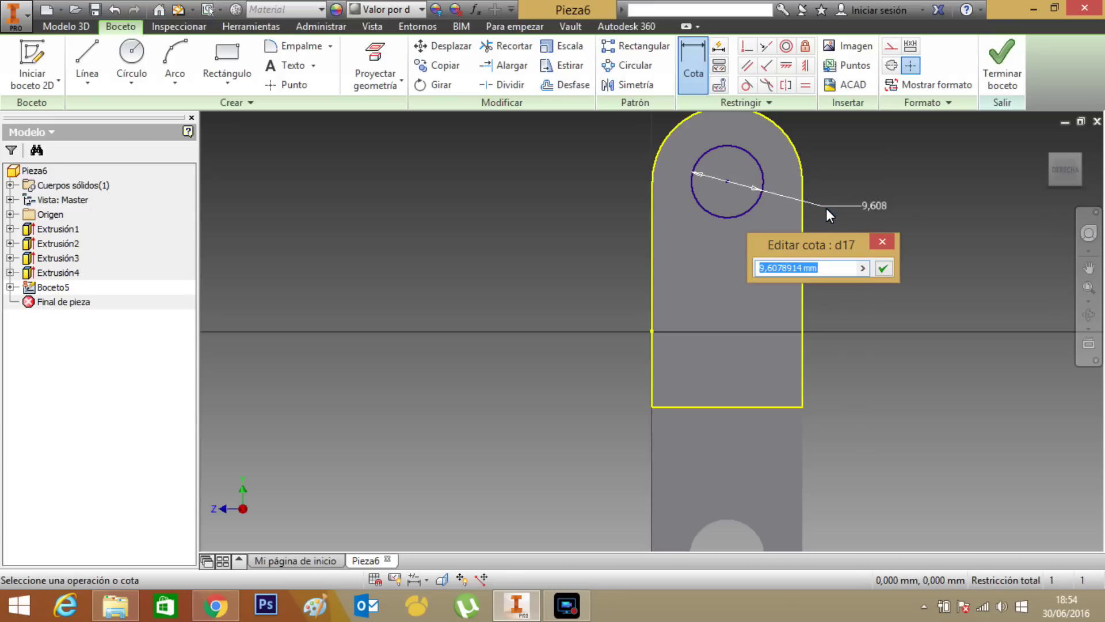
text(10)
key(Return)
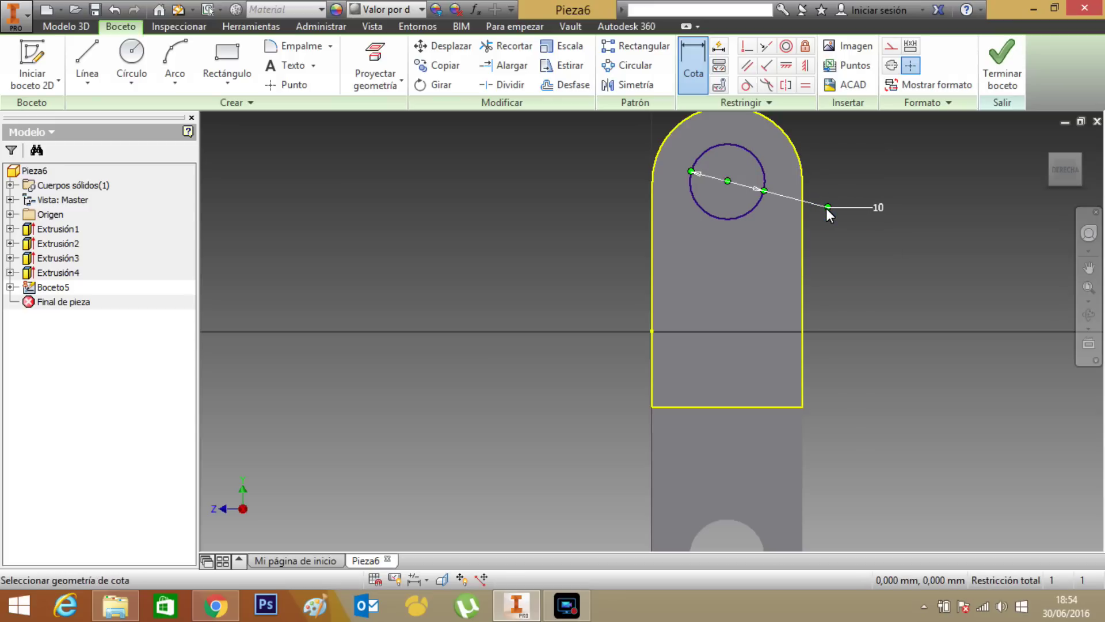
click(1008, 56)
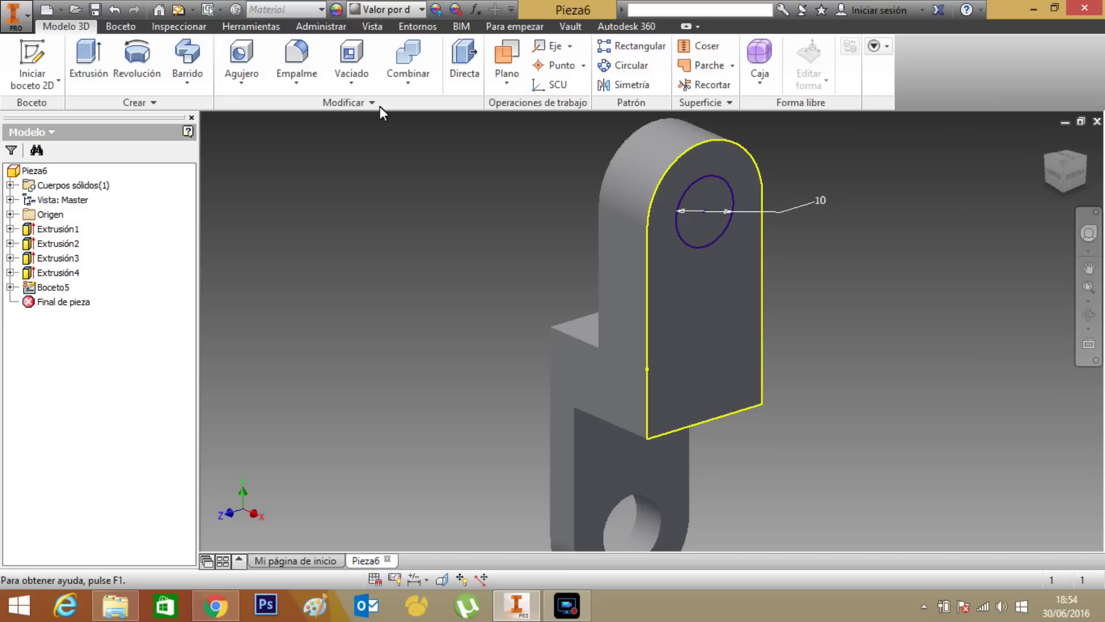
Cut the 10 mm circle through the upright tab as a hole near its rounded top.
click(88, 60)
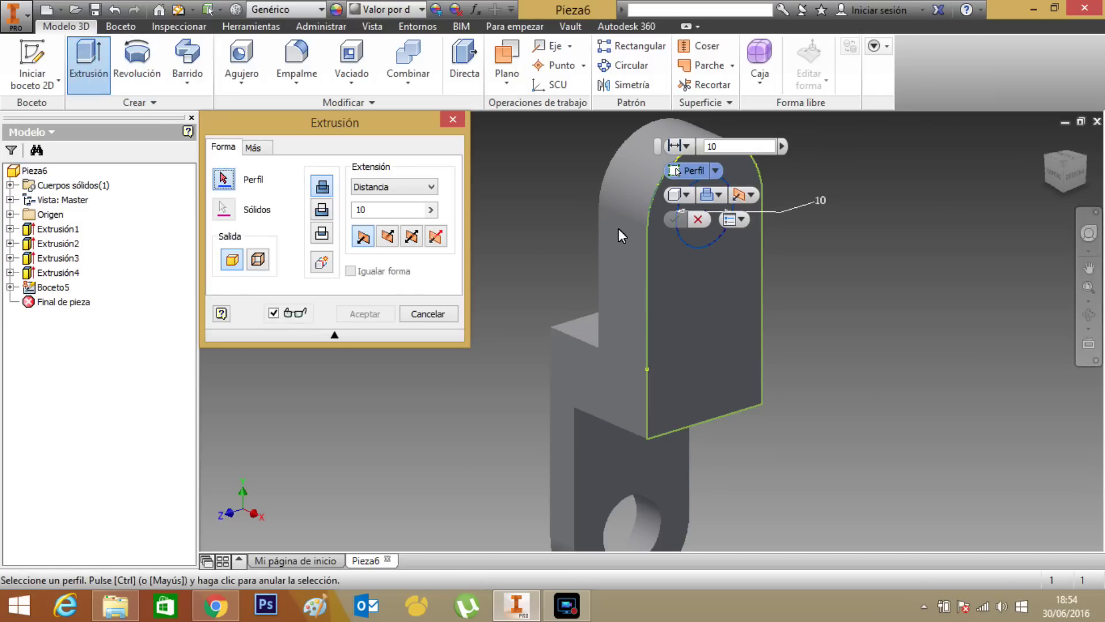
click(702, 237)
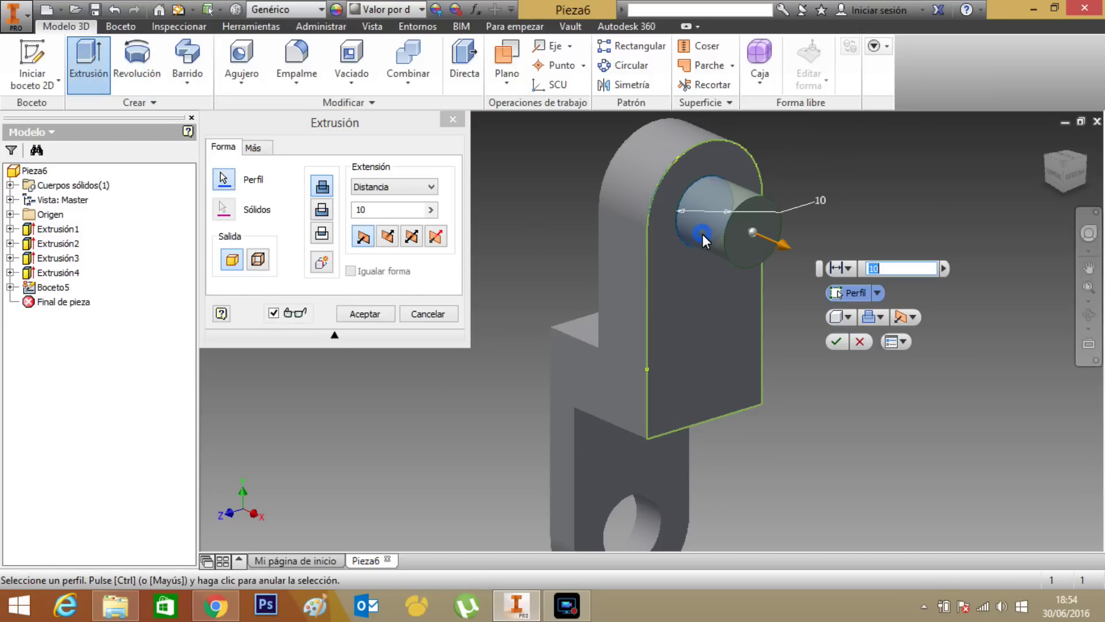
click(389, 236)
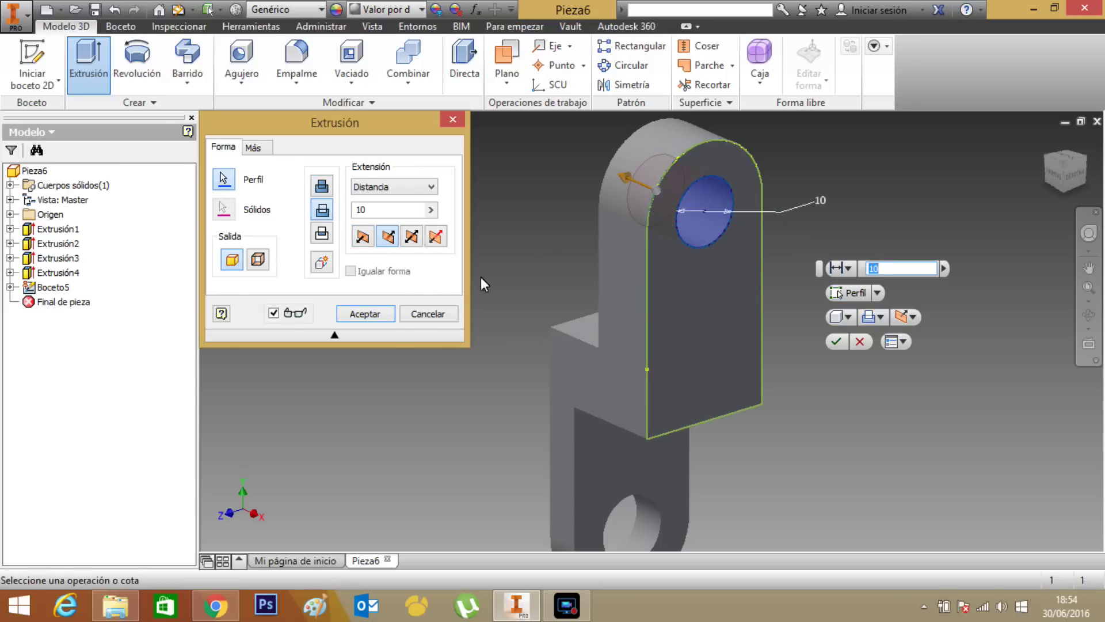
click(366, 314)
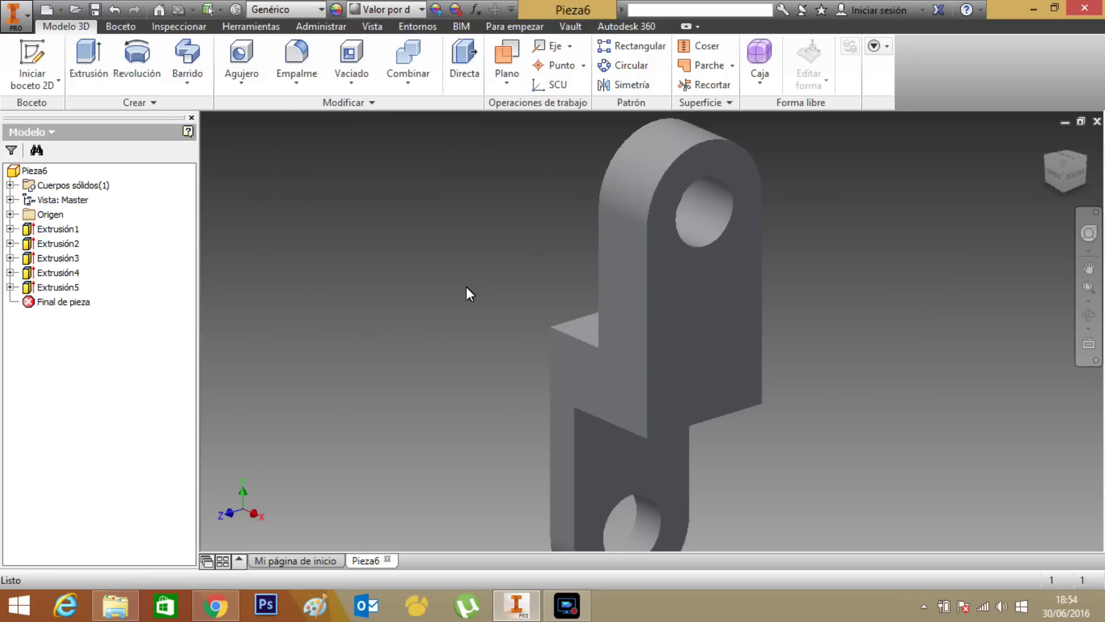
drag(1048, 165, 950, 128)
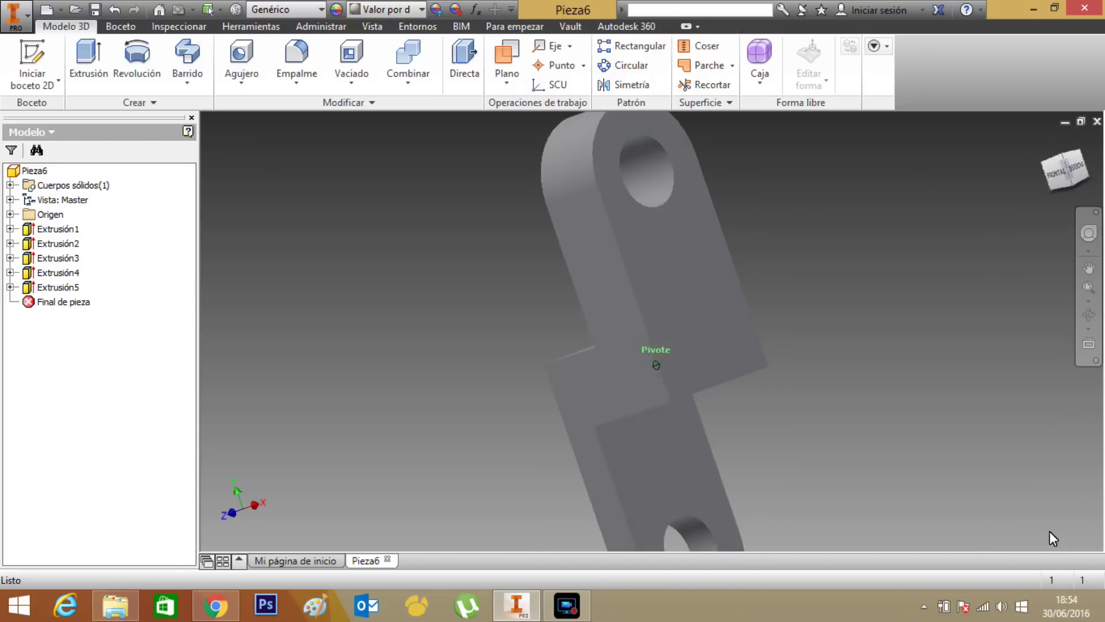
Review the holed half-bracket from a more upright angle and start a Simetría mirror.
drag(950, 128, 1034, 144)
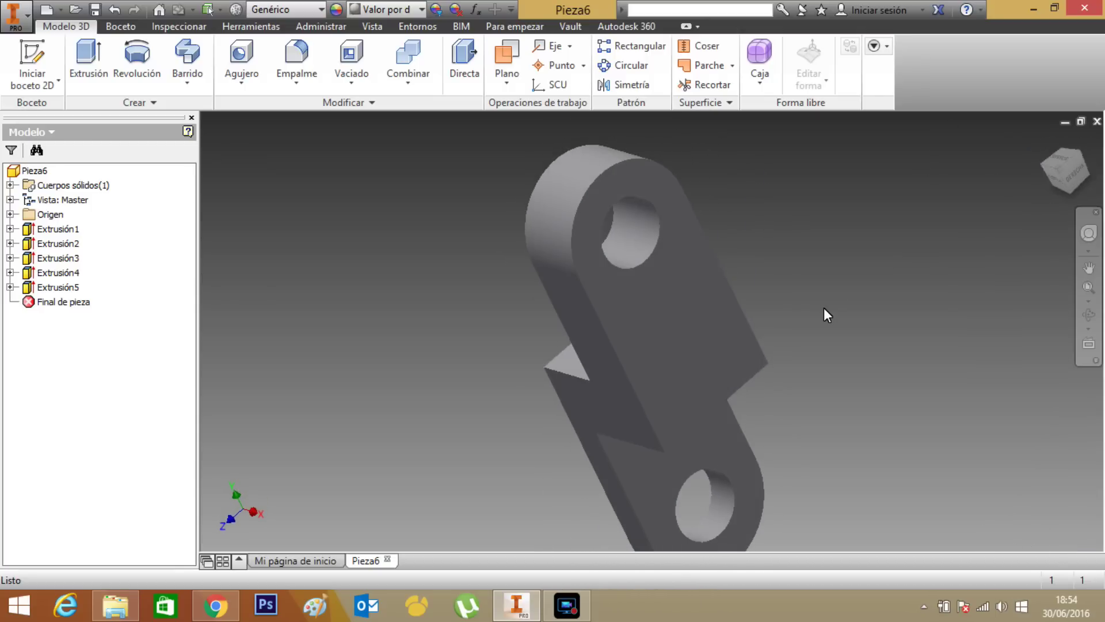
scroll(824, 308, down, 3)
mouse_move(1049, 171)
mouse_down()
mouse_move(1047, 196)
mouse_move(211, 136)
mouse_move(365, 167)
mouse_move(507, 485)
mouse_up()
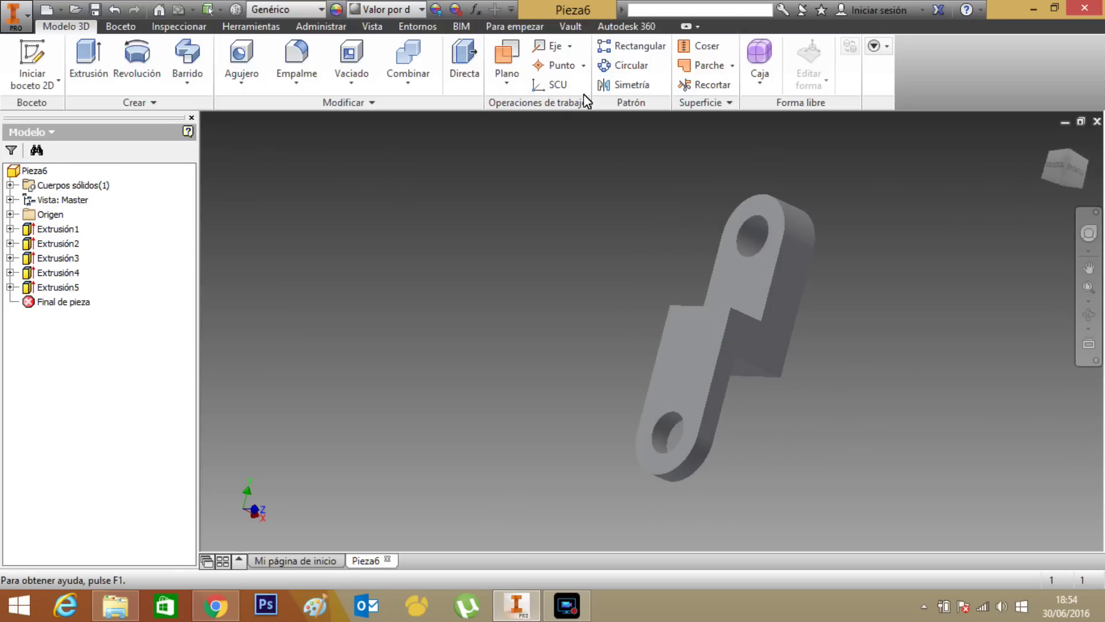
click(617, 83)
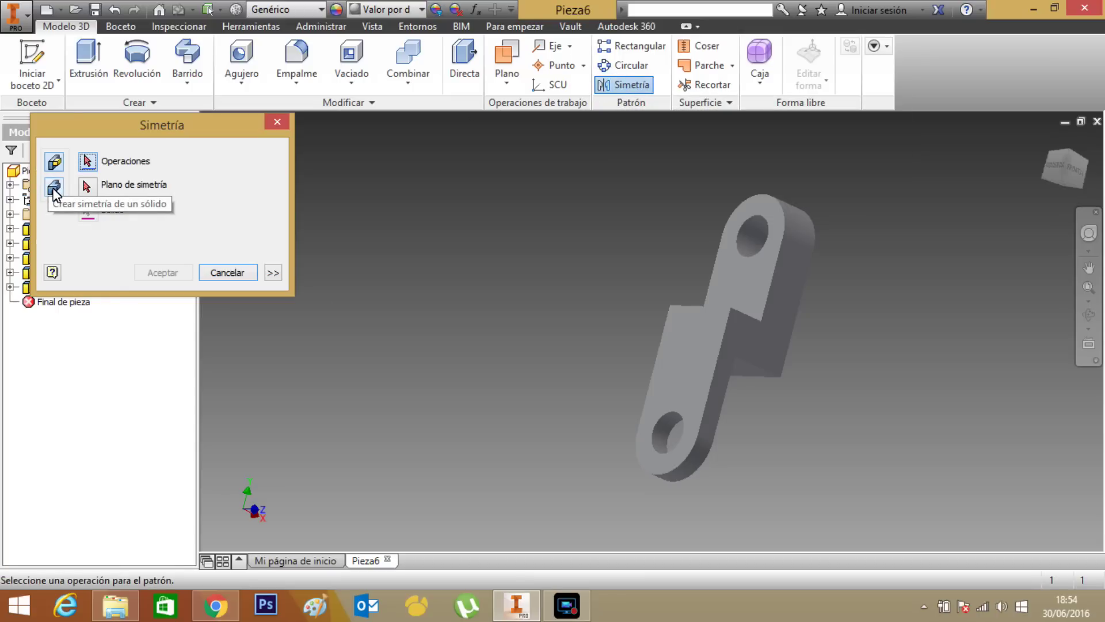
Mirror the whole solid across its flat side face to create Simetría1.
click(54, 188)
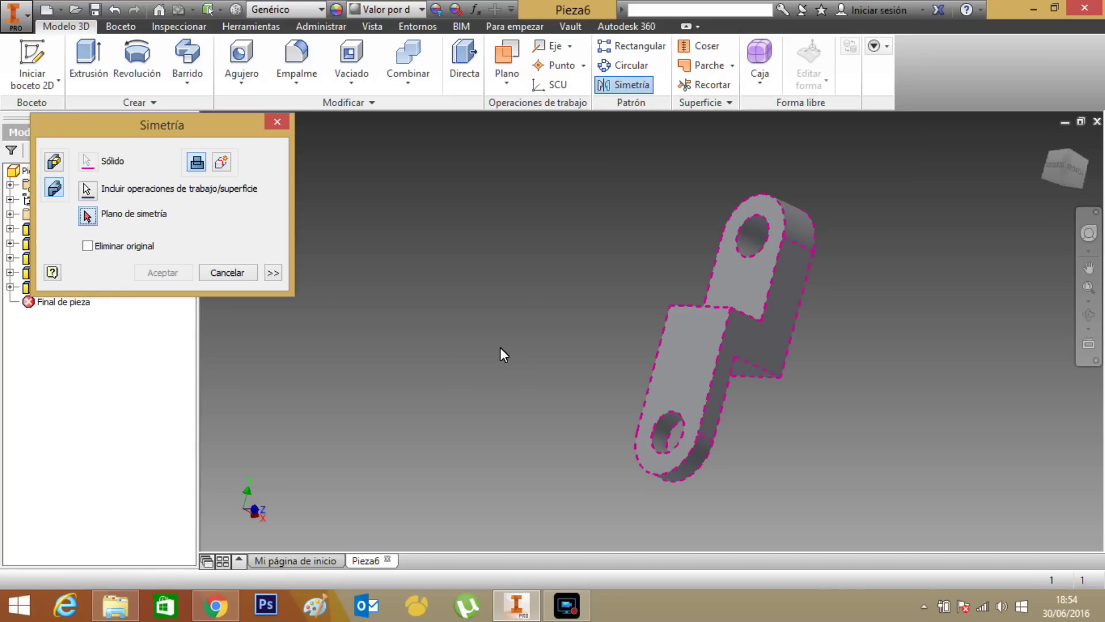
click(692, 344)
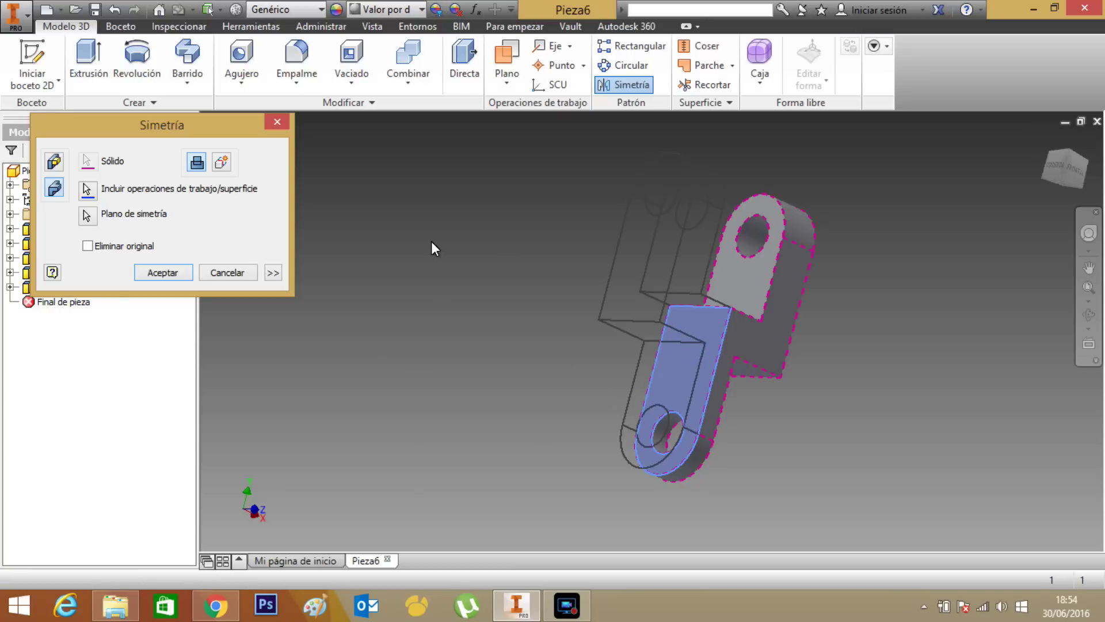
click(163, 272)
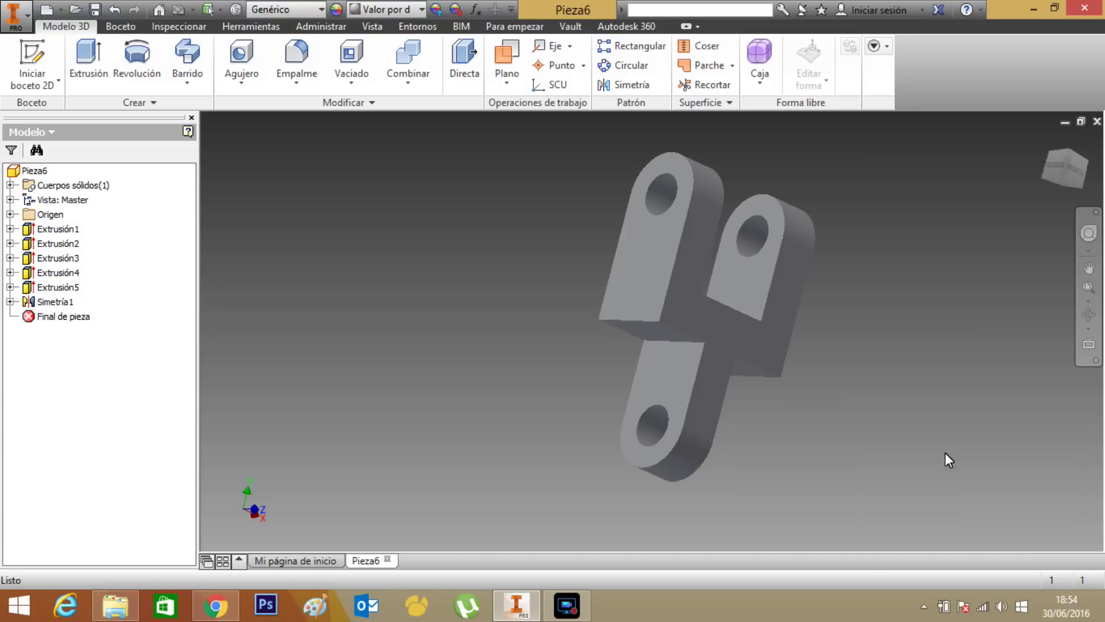
click(35, 171)
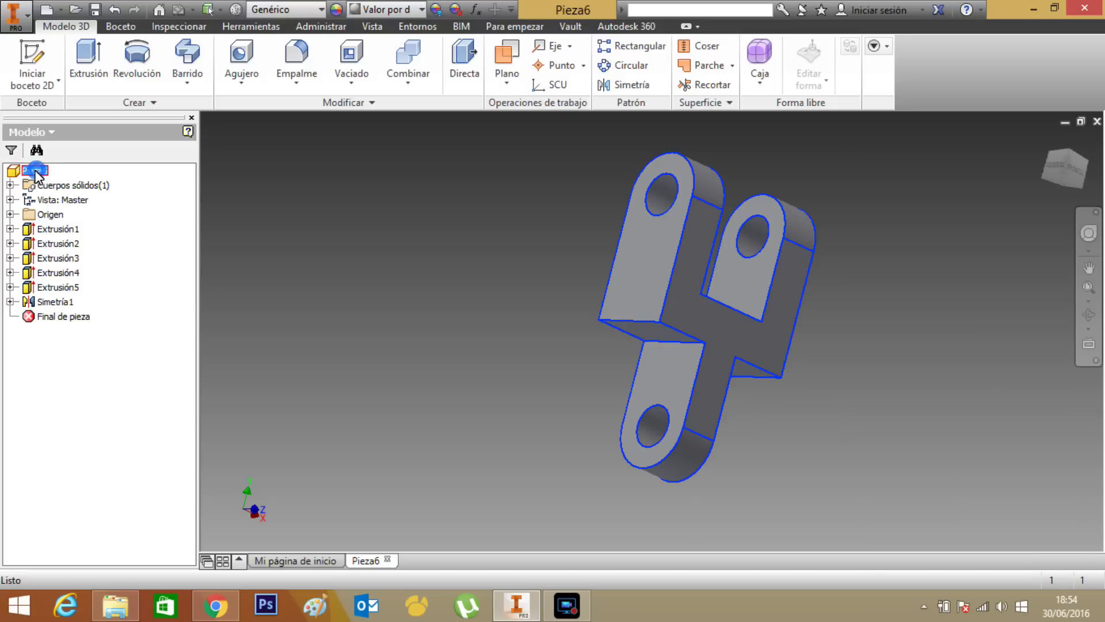
Apply the Amarillo appearance to the whole Pieza6 part.
click(421, 11)
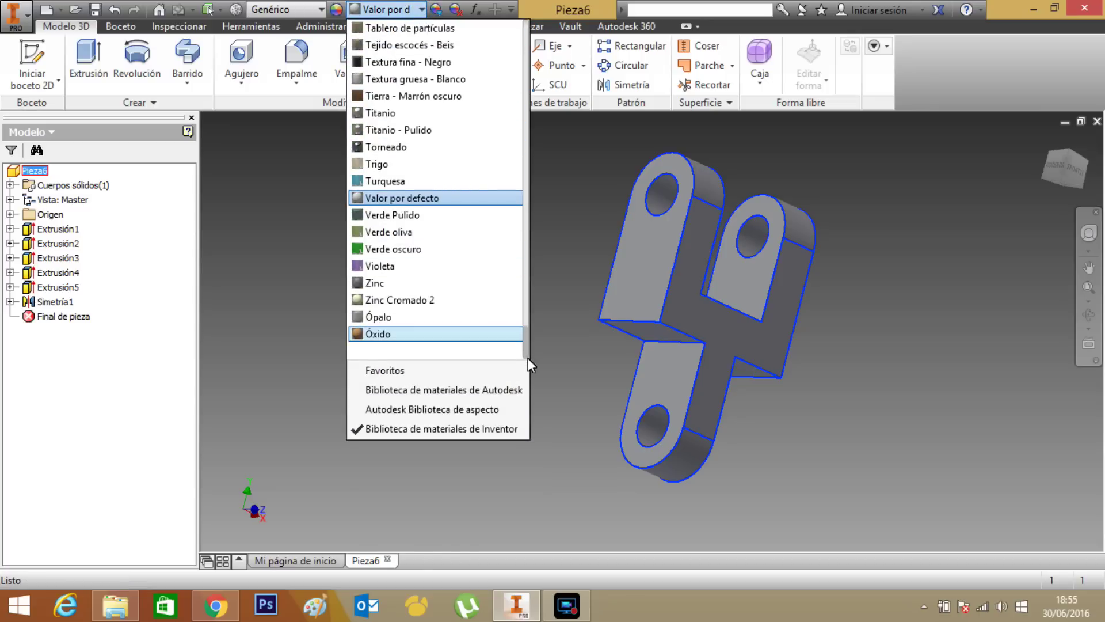
drag(527, 355, 525, 195)
scroll(515, 65, up, 10)
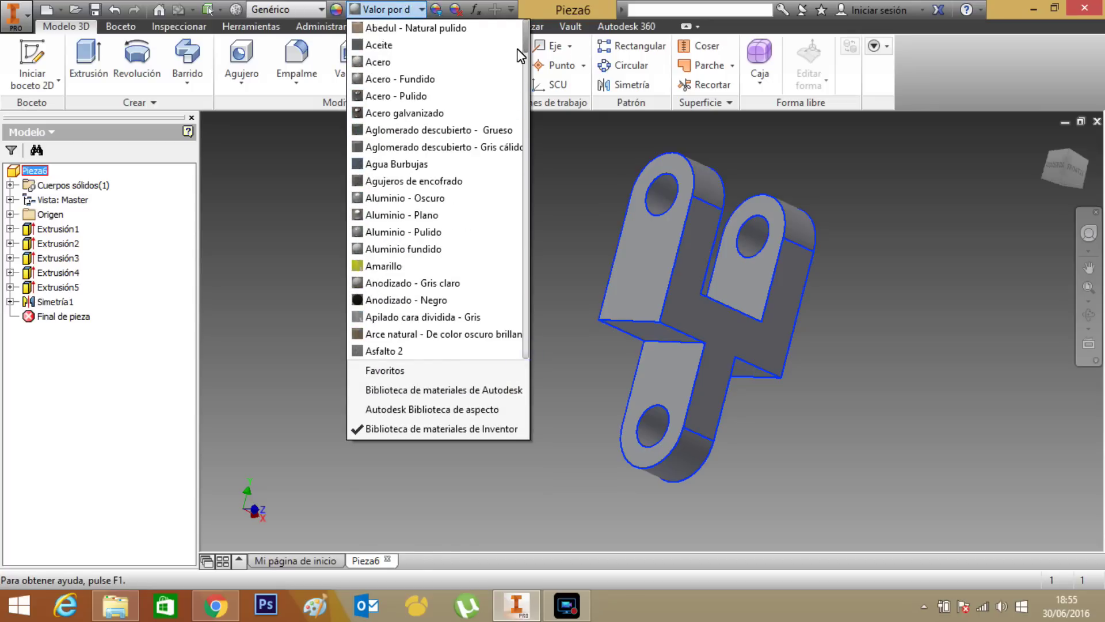
click(375, 265)
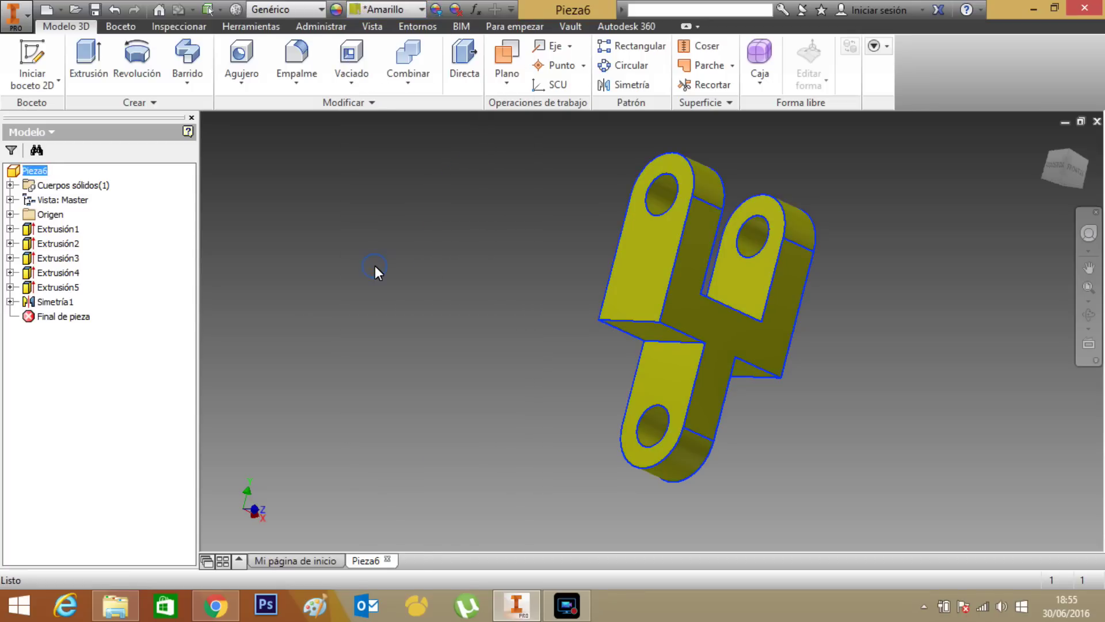
click(453, 312)
mouse_move(1066, 167)
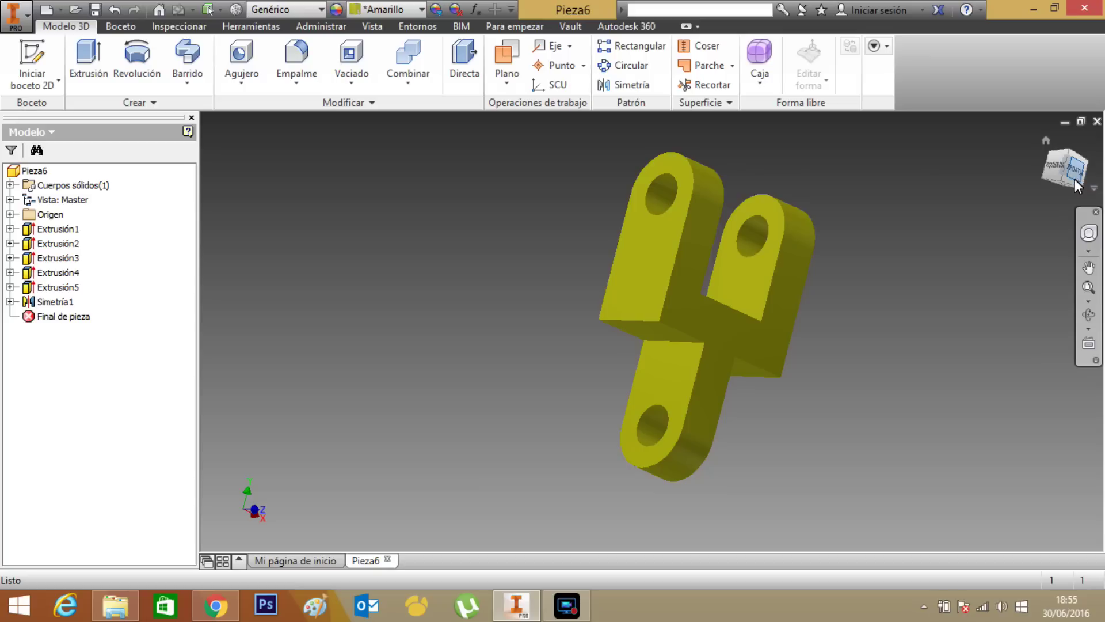
Orbit the yellow bracket toward a tilted top view to review it.
mouse_move(1062, 183)
mouse_down()
mouse_move(863, 326)
mouse_move(802, 448)
mouse_move(628, 475)
mouse_move(490, 513)
mouse_move(571, 114)
mouse_move(660, 458)
mouse_move(533, 314)
mouse_move(924, 315)
mouse_move(806, 543)
mouse_move(230, 153)
mouse_move(403, 360)
mouse_move(251, 271)
mouse_move(872, 374)
mouse_move(987, 523)
mouse_move(409, 528)
mouse_move(513, 407)
mouse_move(502, 298)
mouse_move(223, 504)
mouse_move(1067, 189)
mouse_move(1075, 286)
mouse_move(240, 174)
mouse_move(900, 230)
mouse_move(896, 313)
mouse_move(910, 292)
mouse_move(905, 171)
mouse_up()
mouse_move(905, 170)
shift+middle_down()
mouse_move(918, 545)
mouse_move(937, 209)
mouse_move(945, 222)
shift+middle_up()
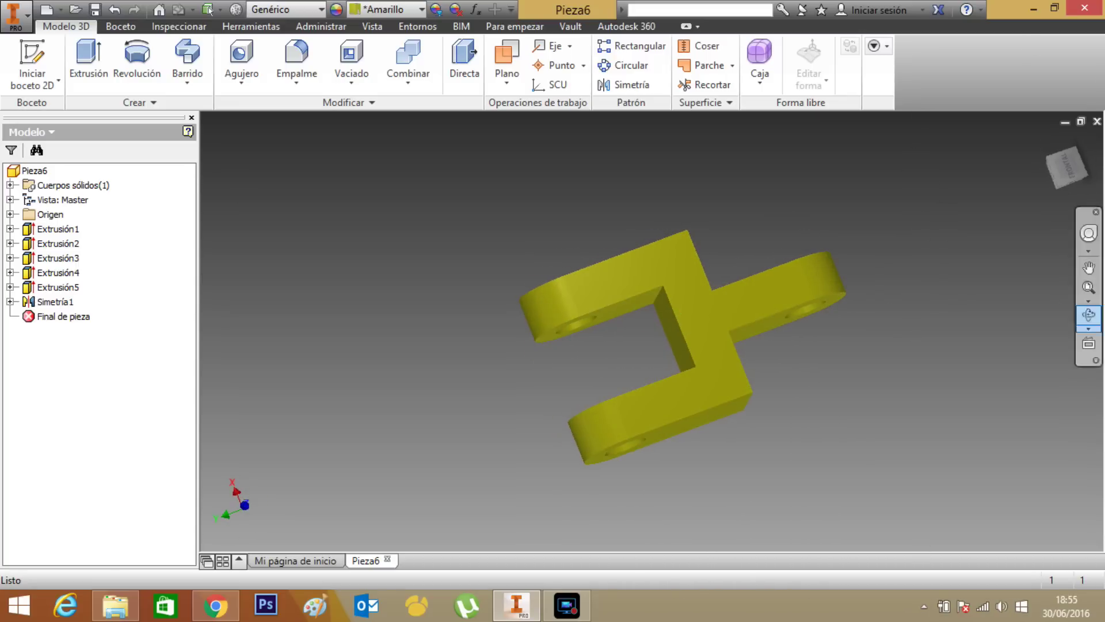